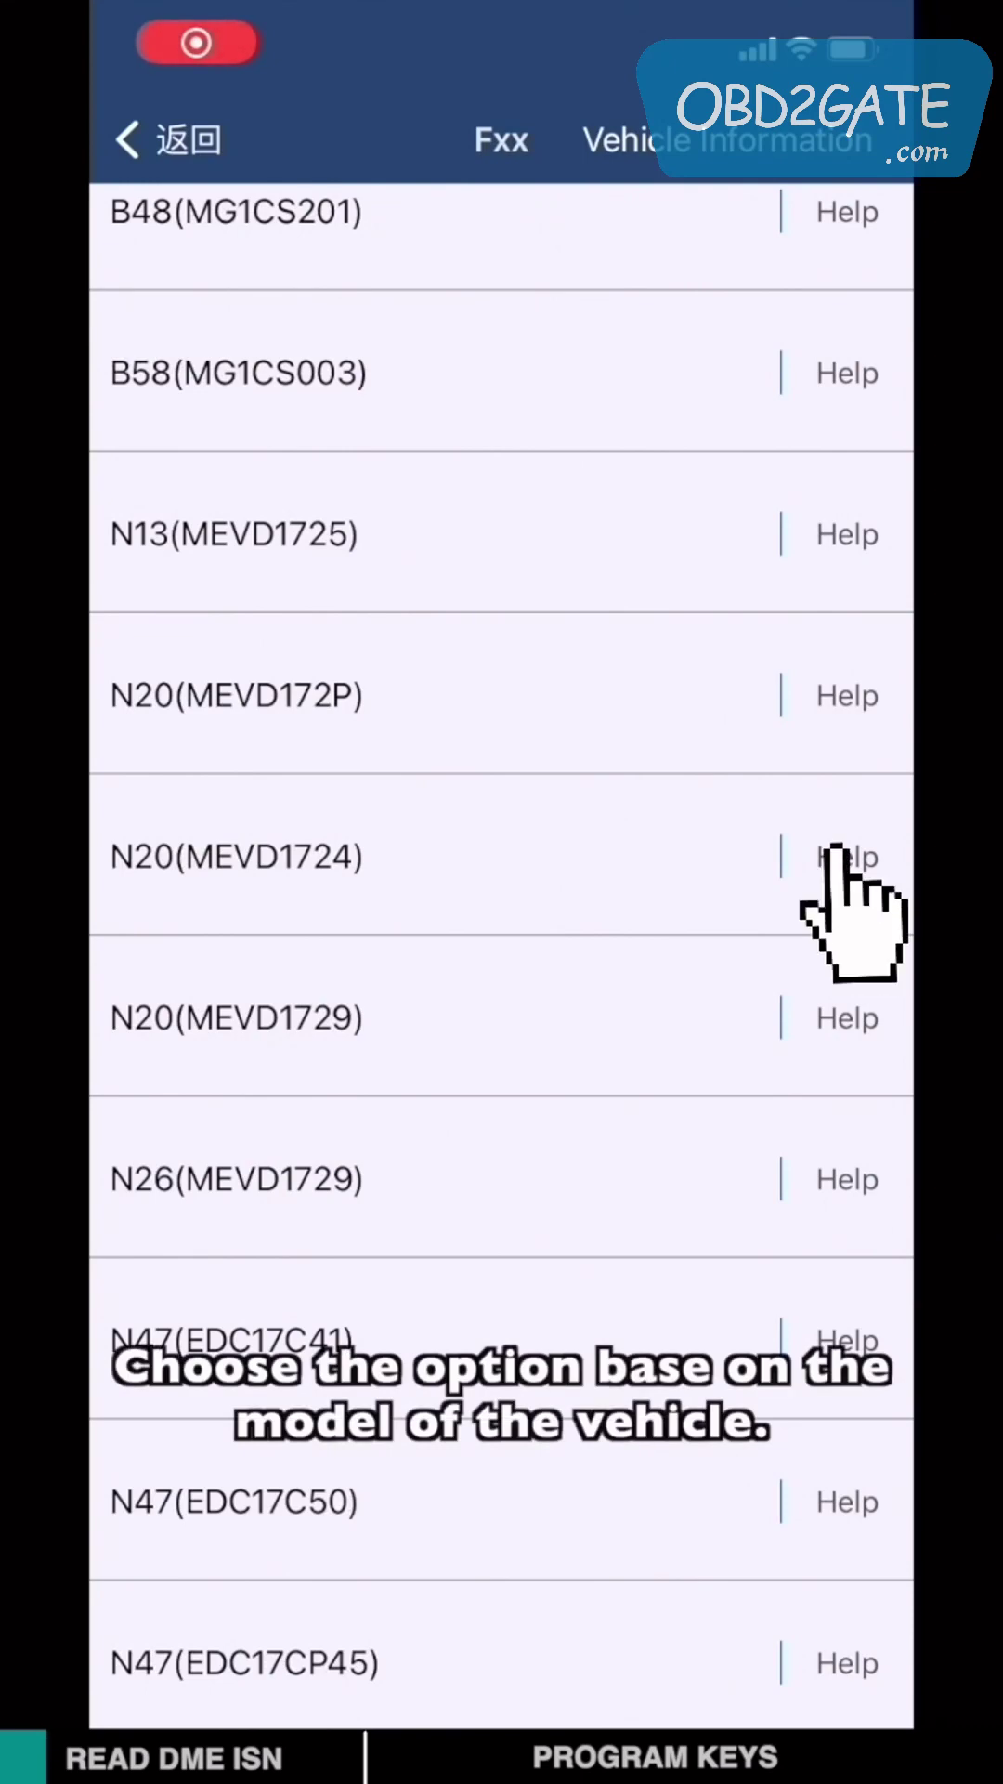
Step: Open the N20(MEVD1724) DME connection help and page through to Step 4 of 4
{"action": "left_click", "coordinate": [836, 859]}
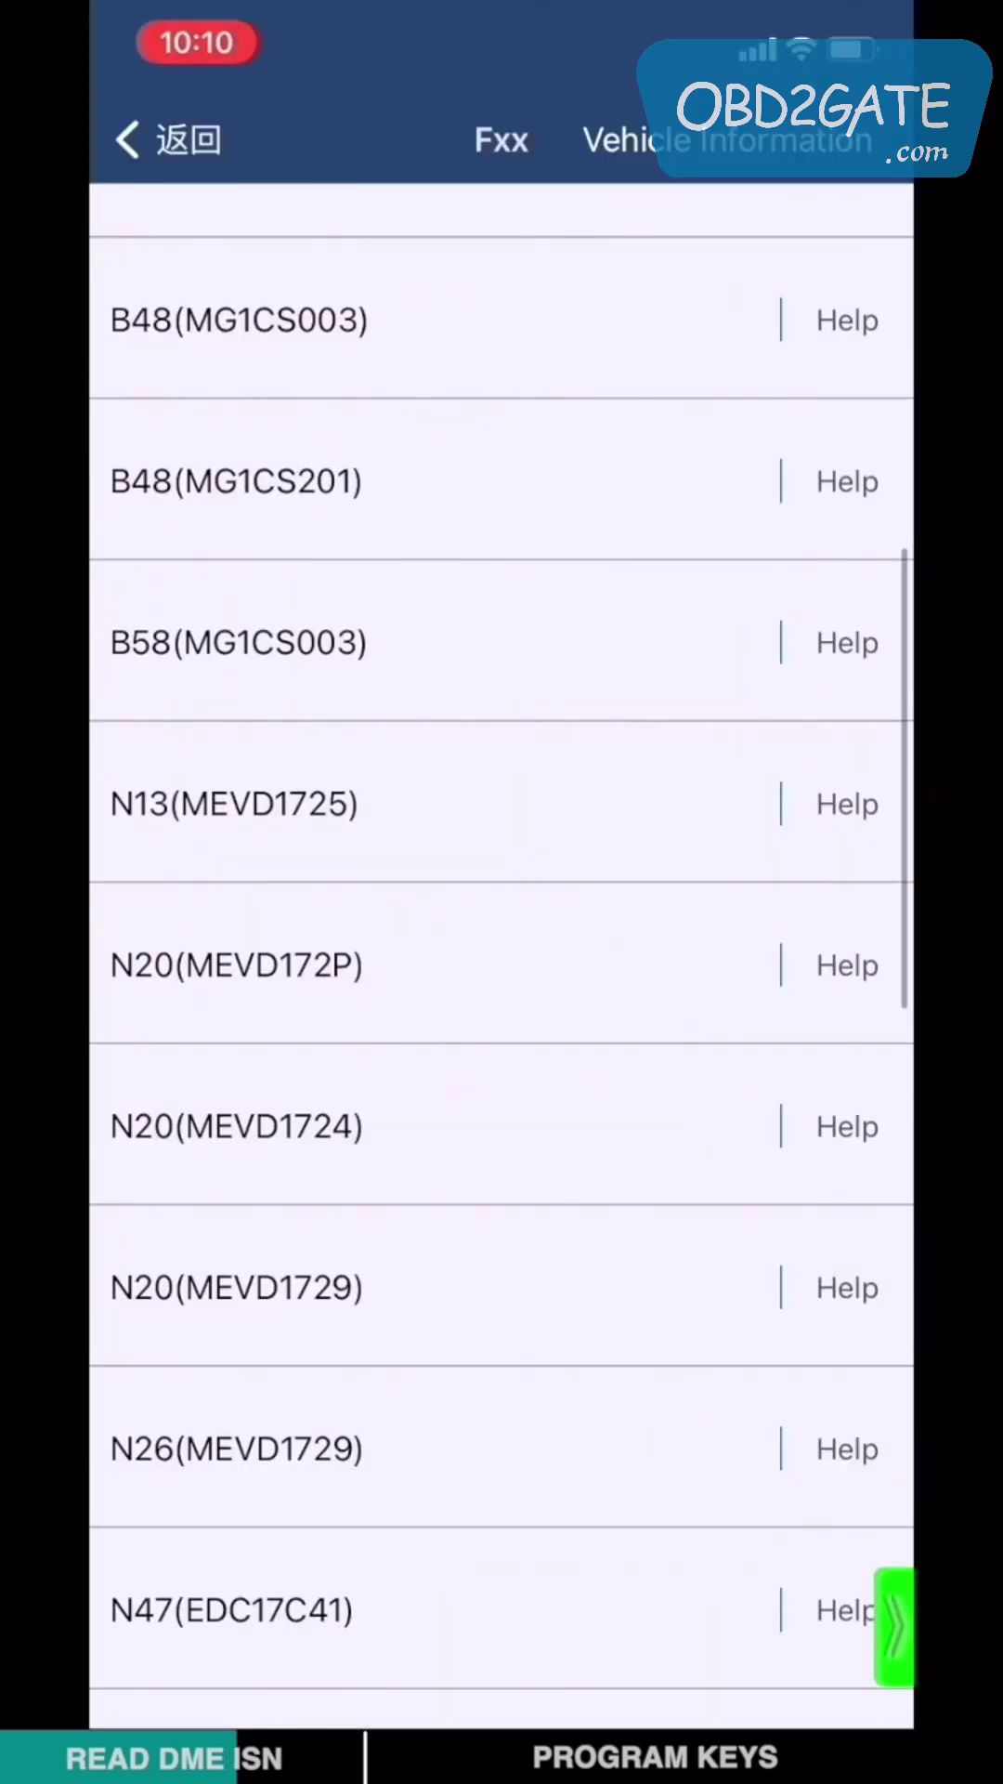
Step: Select N20(MEVD1724) in the Fxx DME list to reach its Main menu
{"action": "left_click", "coordinate": [153, 1124]}
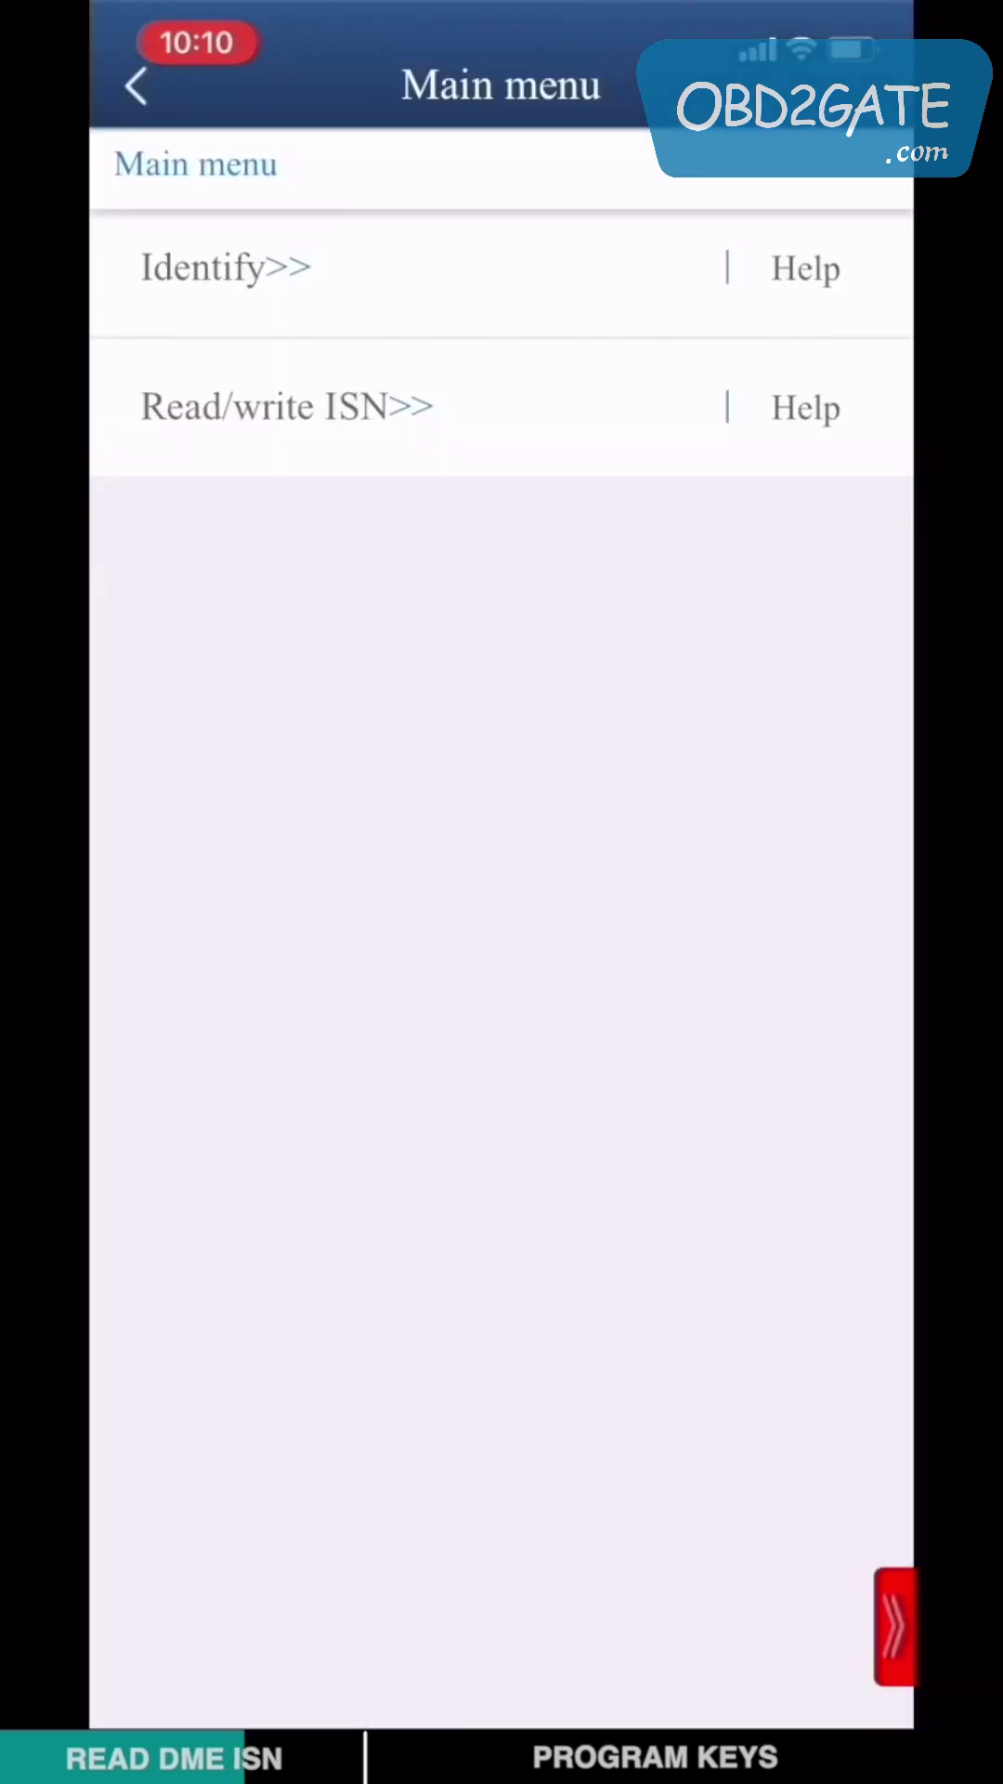
Step: Read the DME ISN, back up its EEPROM, and export a VIN-named .ISN file to /Custom/fromjs
{"action": "left_click", "coordinate": [200, 404]}
{"action": "left_click", "coordinate": [487, 920]}
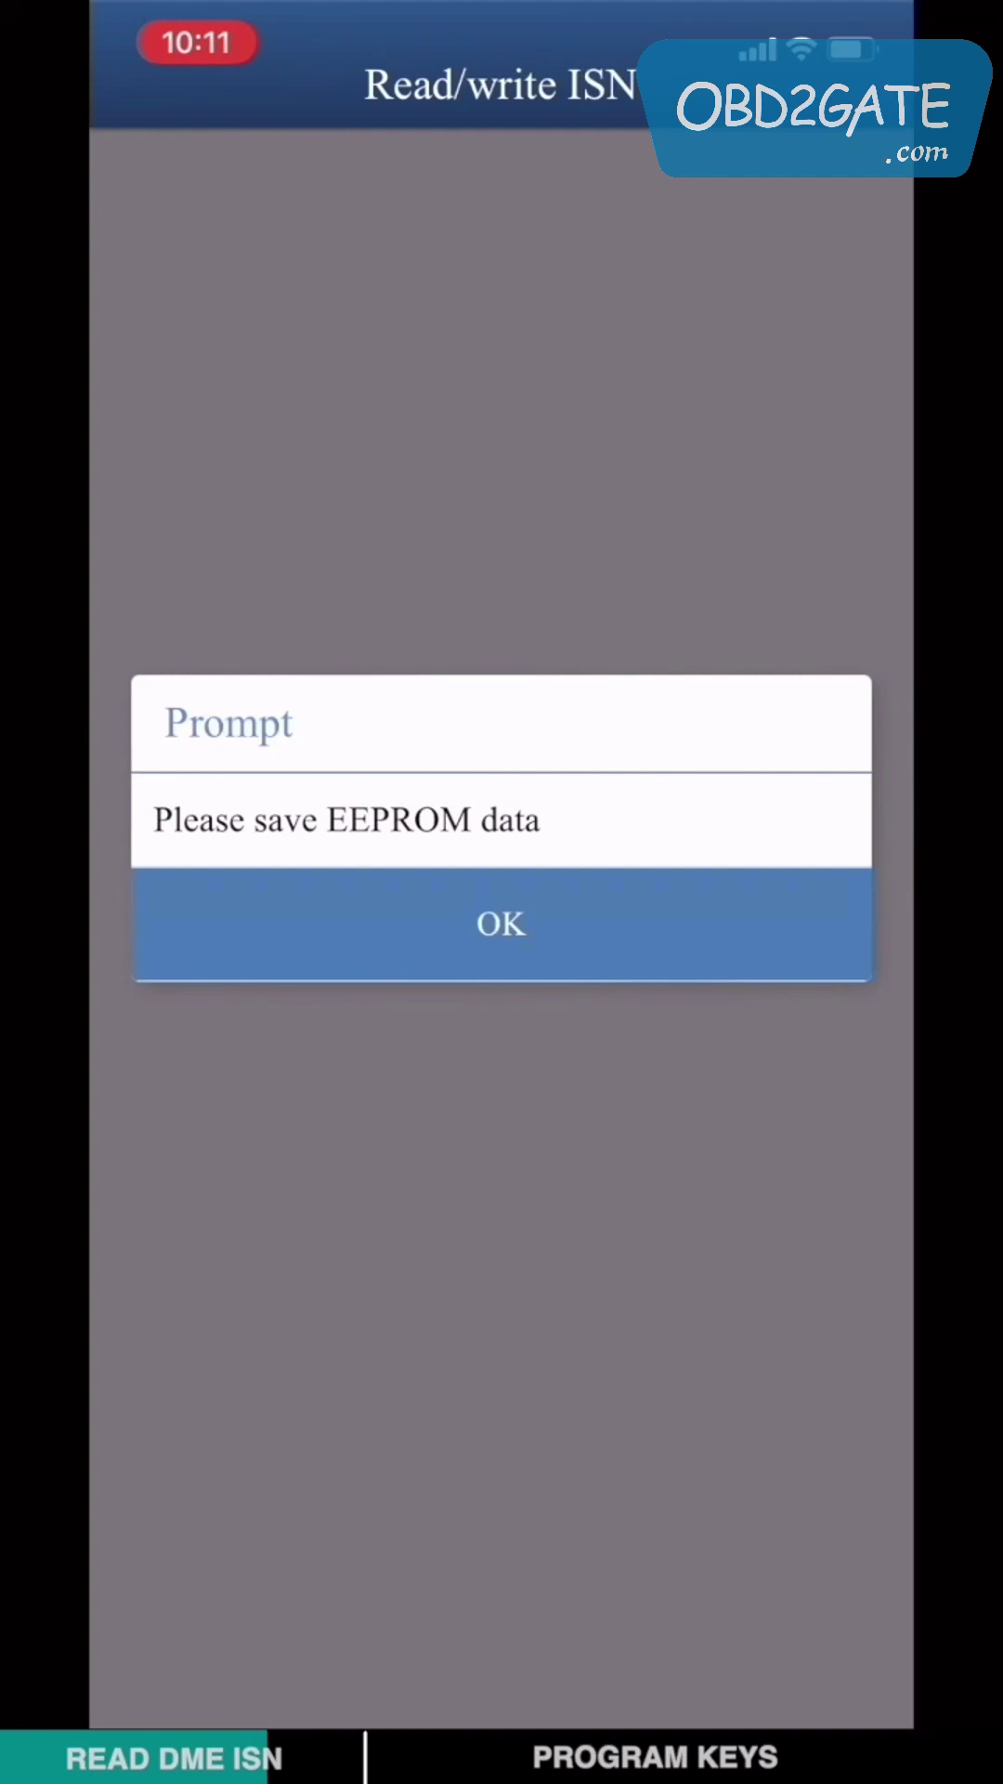
{"action": "left_click", "coordinate": [488, 920]}
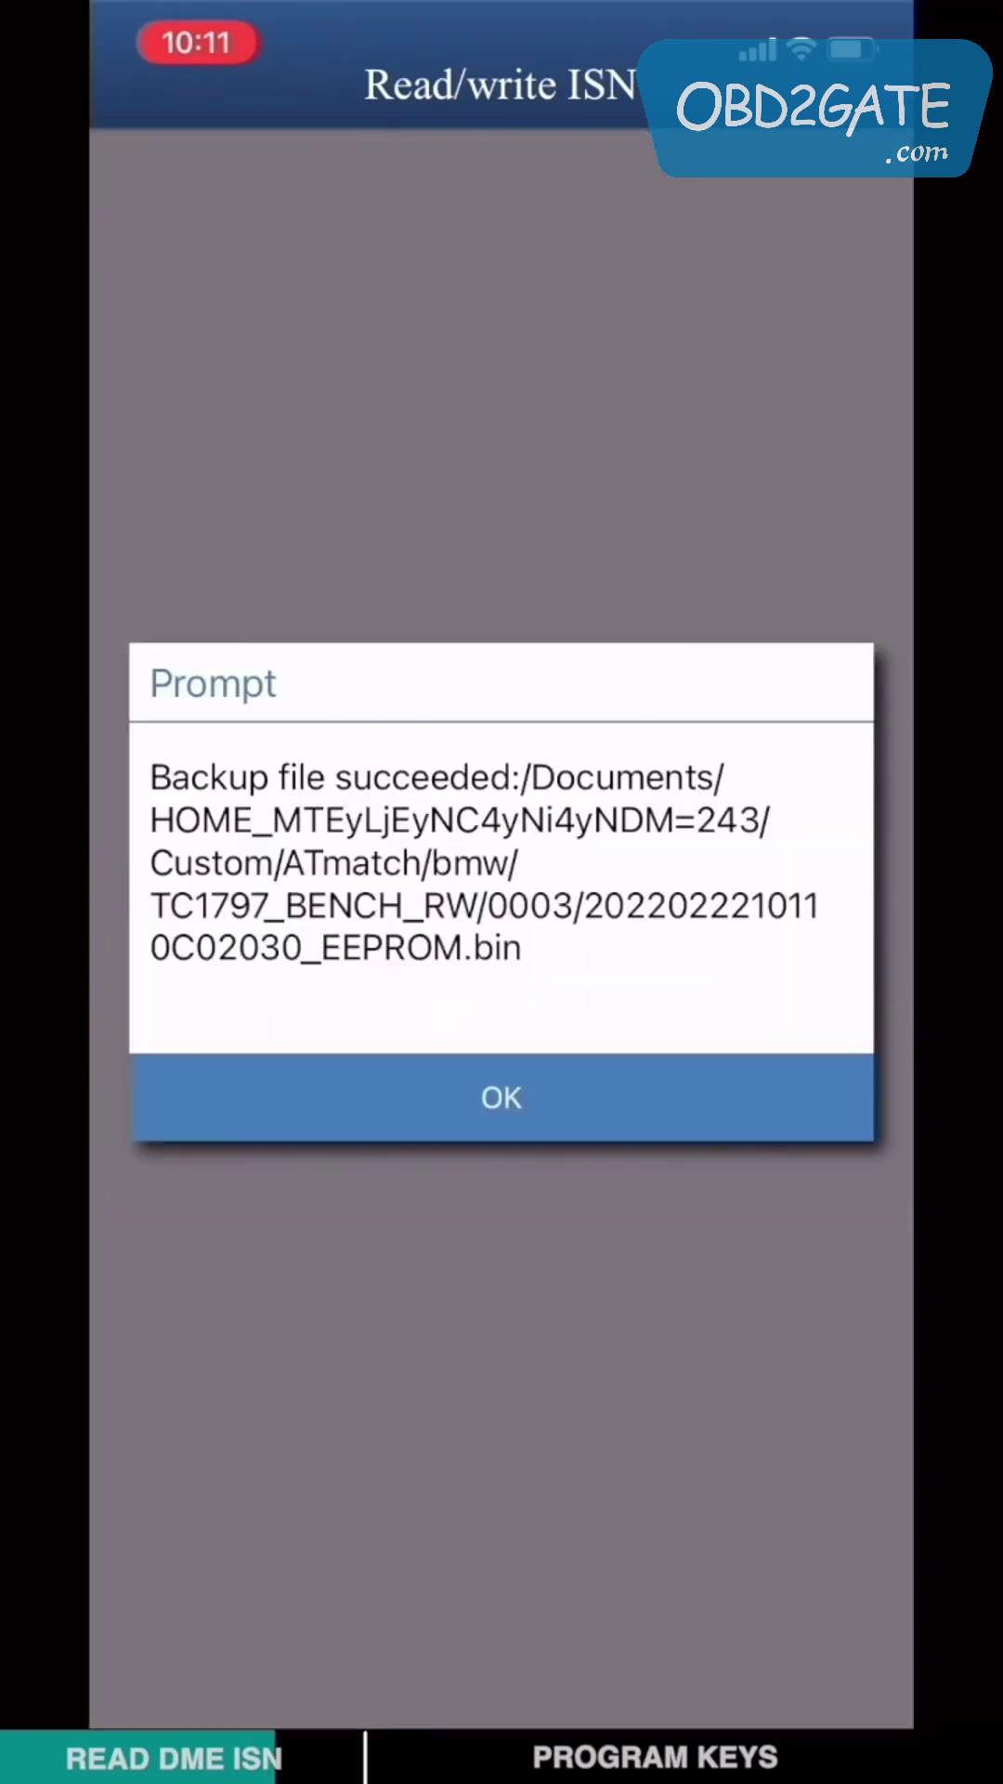
{"action": "left_click", "coordinate": [488, 1082]}
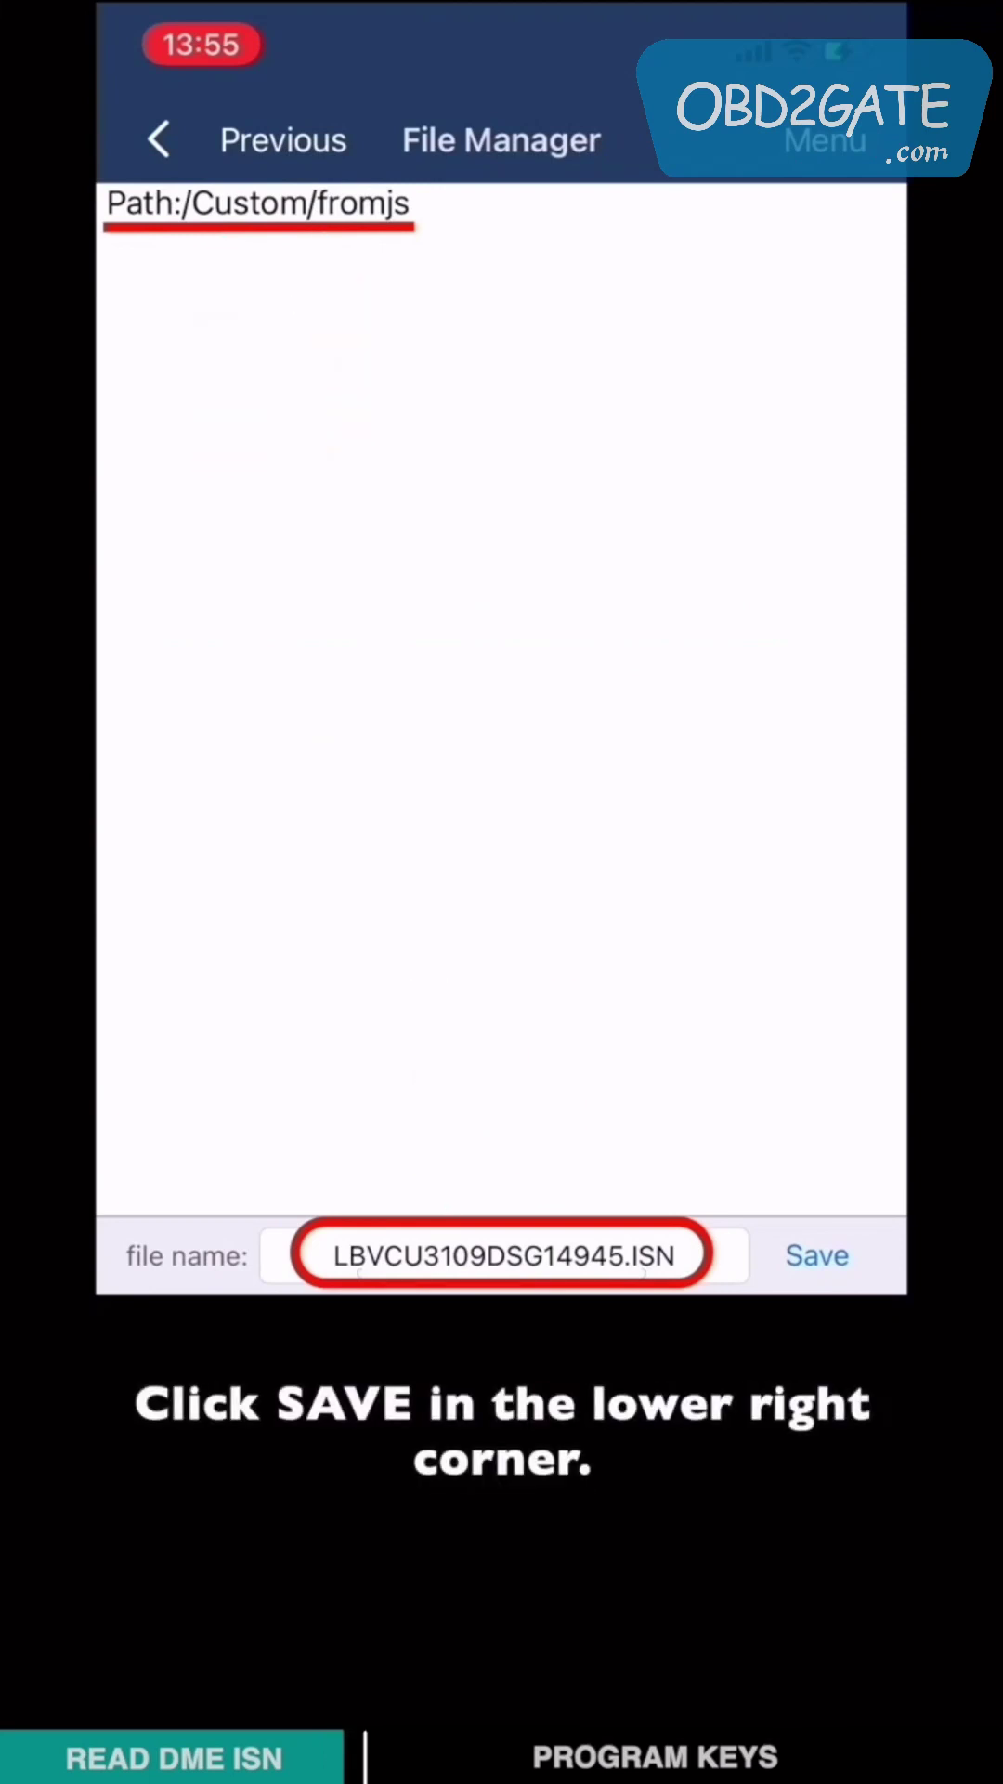
{"action": "left_click", "coordinate": [816, 1259]}
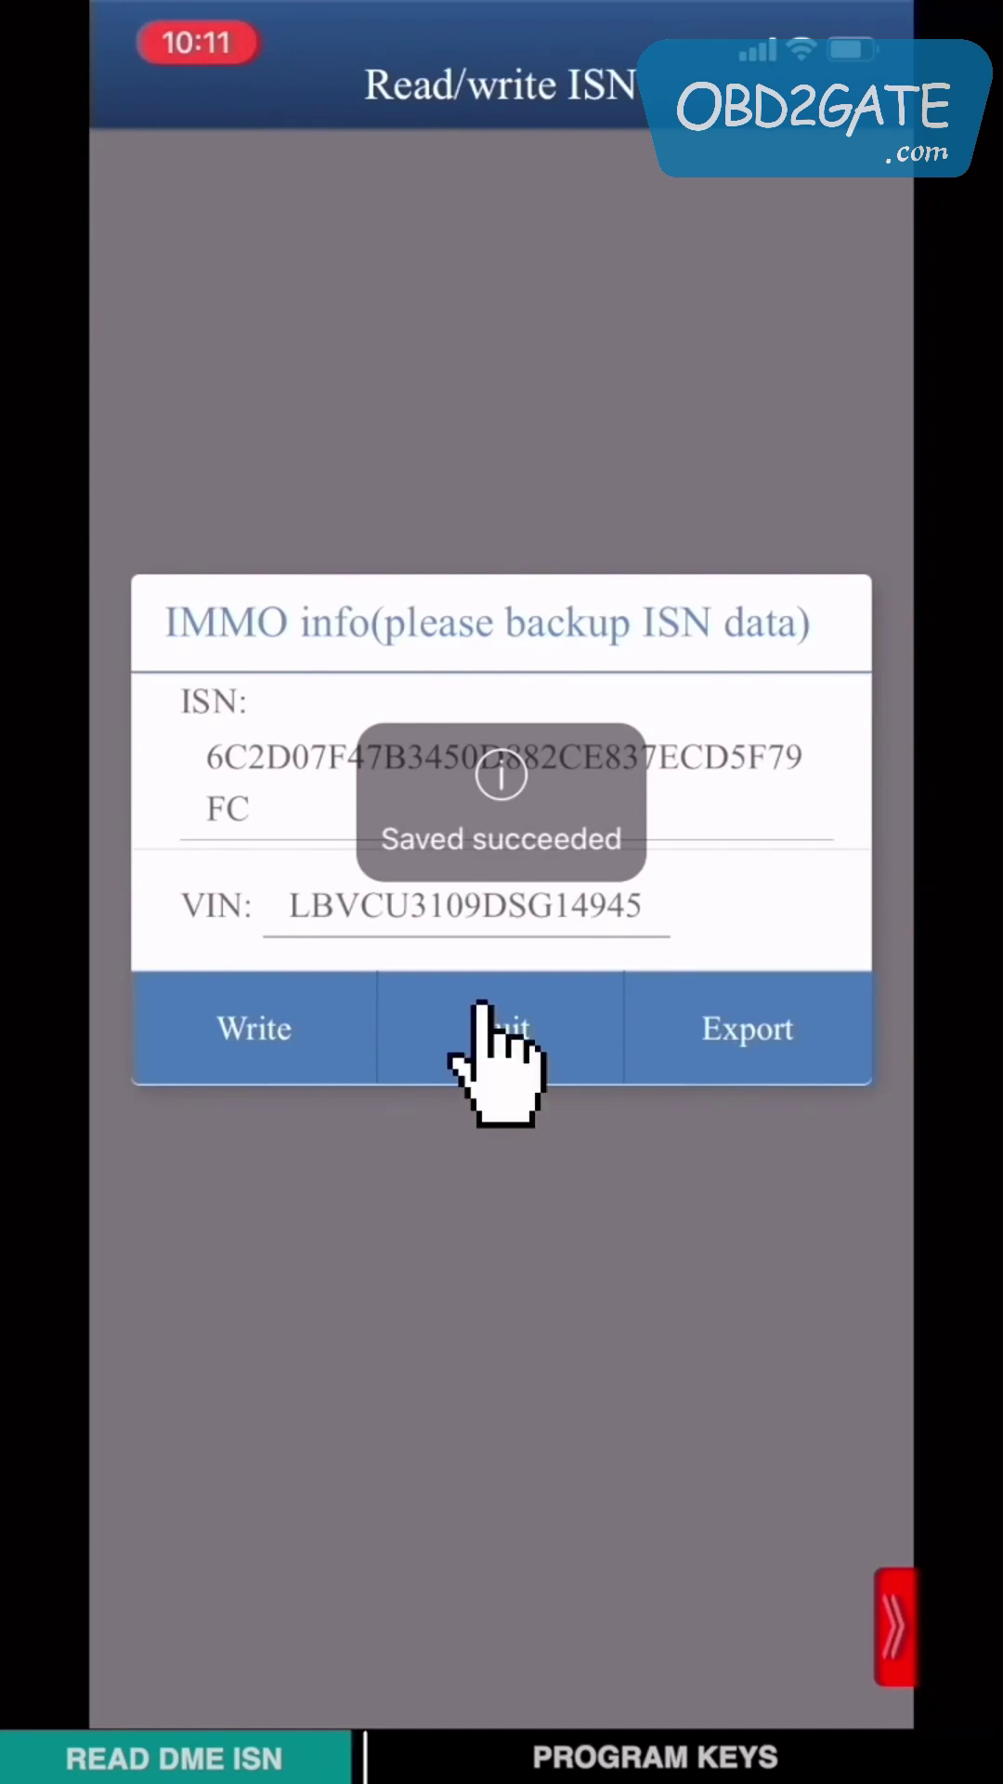
{"action": "left_click", "coordinate": [481, 1004]}
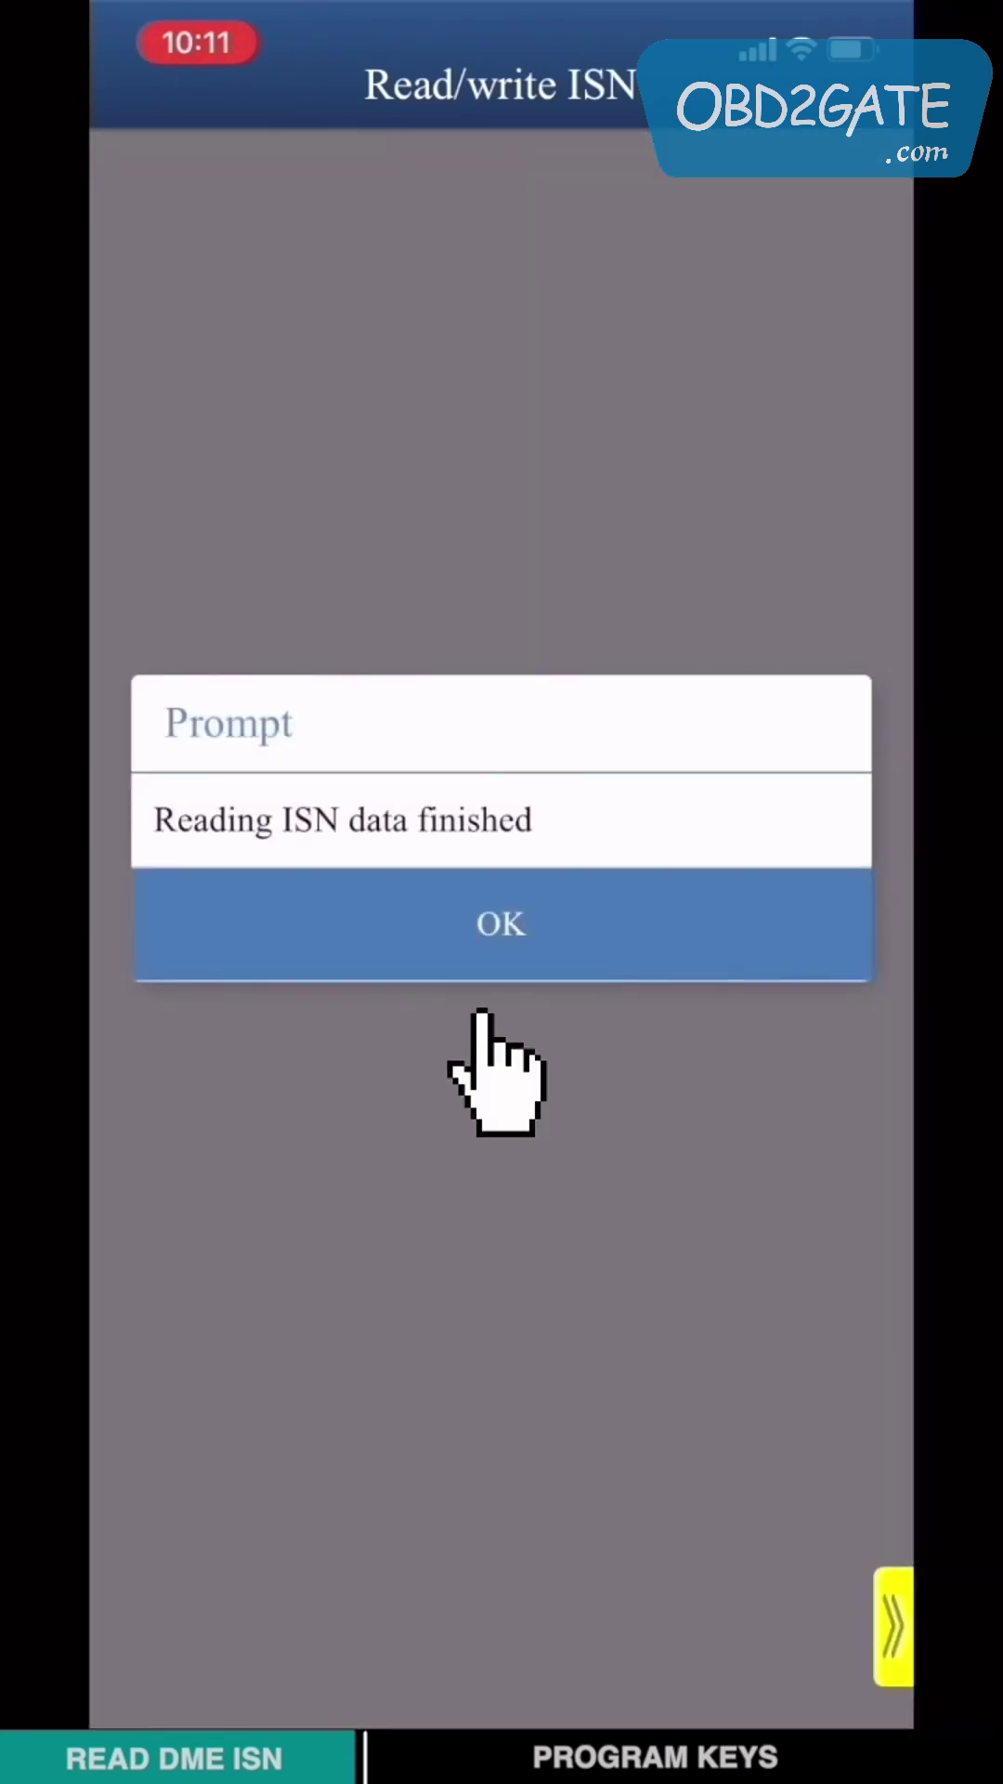
Step: Confirm the finished ISN read and view the Mode 2 CAS4+ all-keys-lost connection help
{"action": "left_click", "coordinate": [482, 897]}
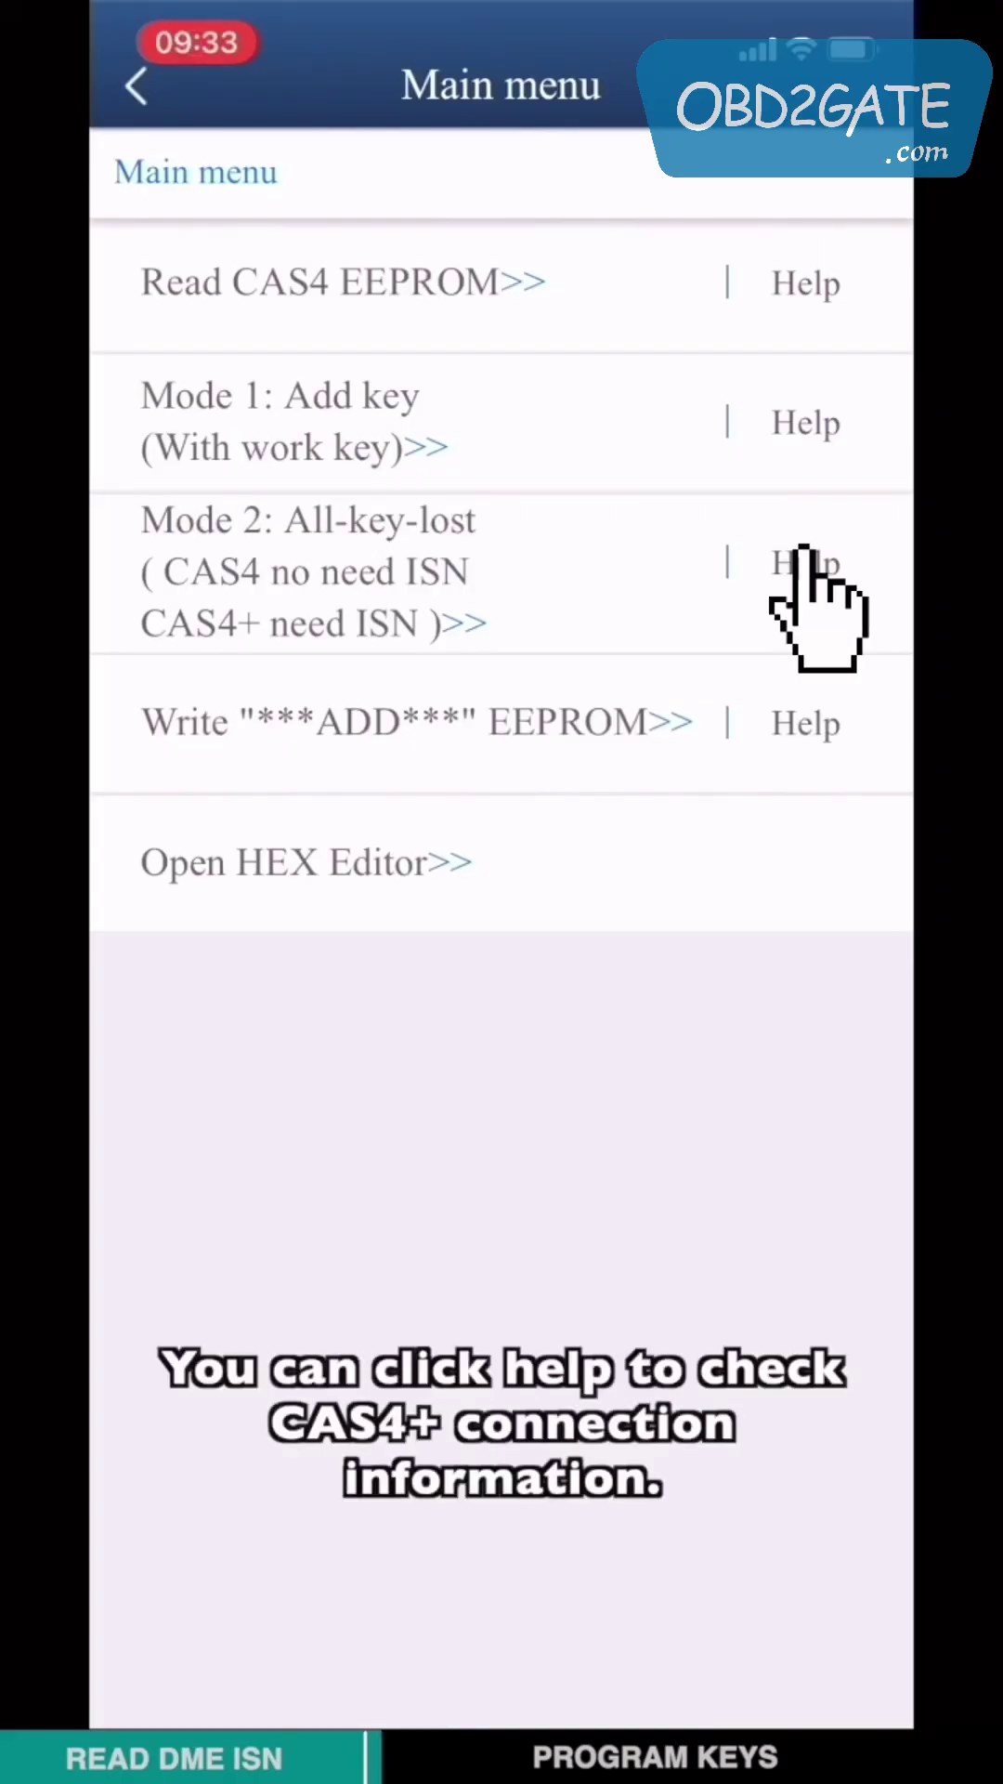
{"action": "left_click", "coordinate": [802, 561]}
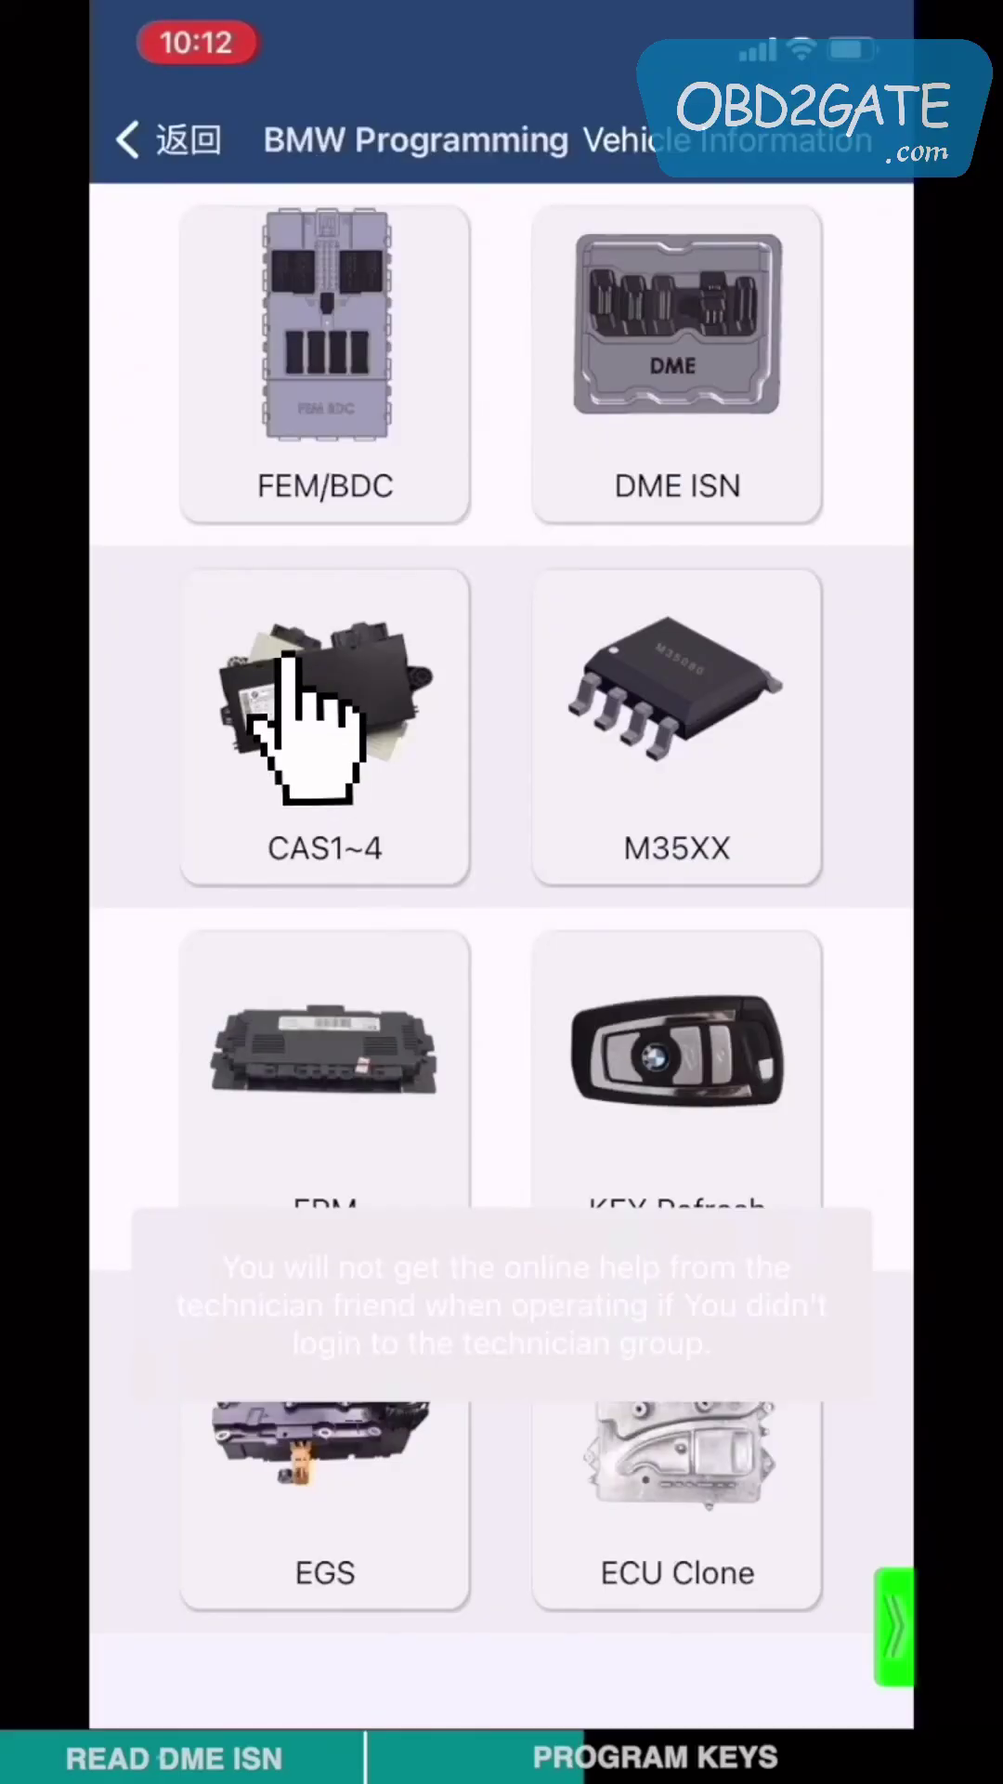
Step: Open IMMO functions for CAS4/CAS4+ in ICP mode with the 9S12XEP100 chip
{"action": "left_click", "coordinate": [286, 655]}
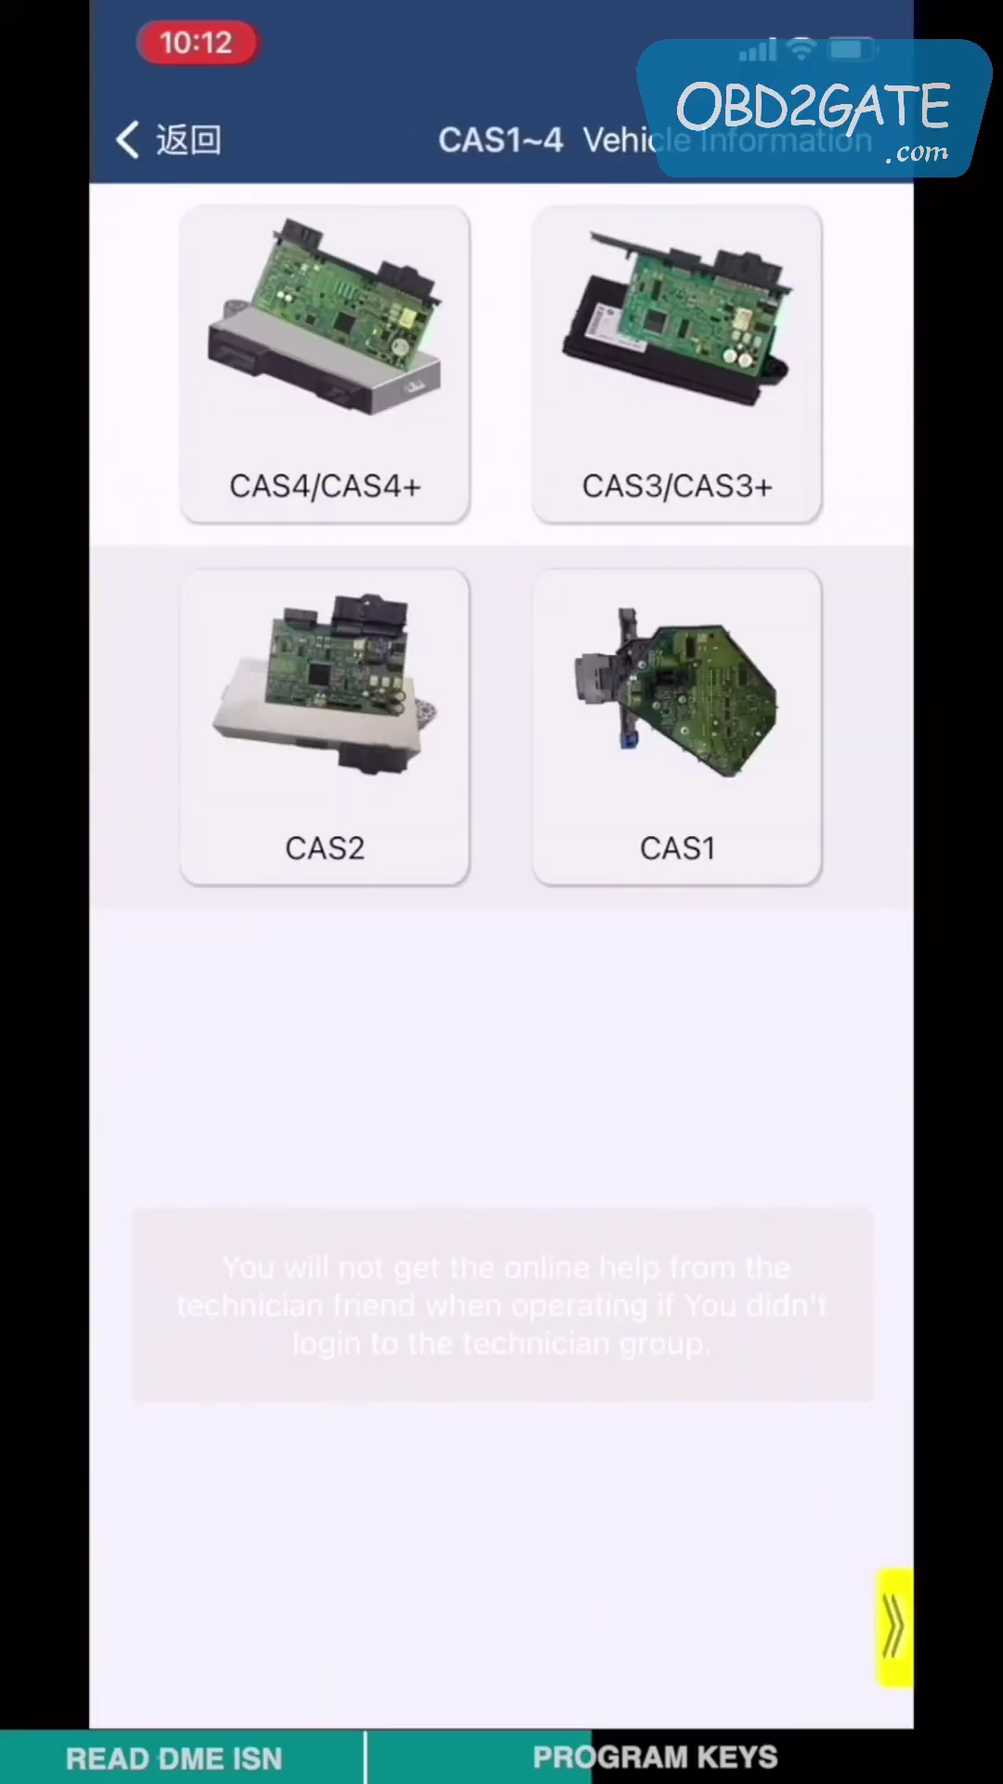
{"action": "left_click", "coordinate": [317, 294]}
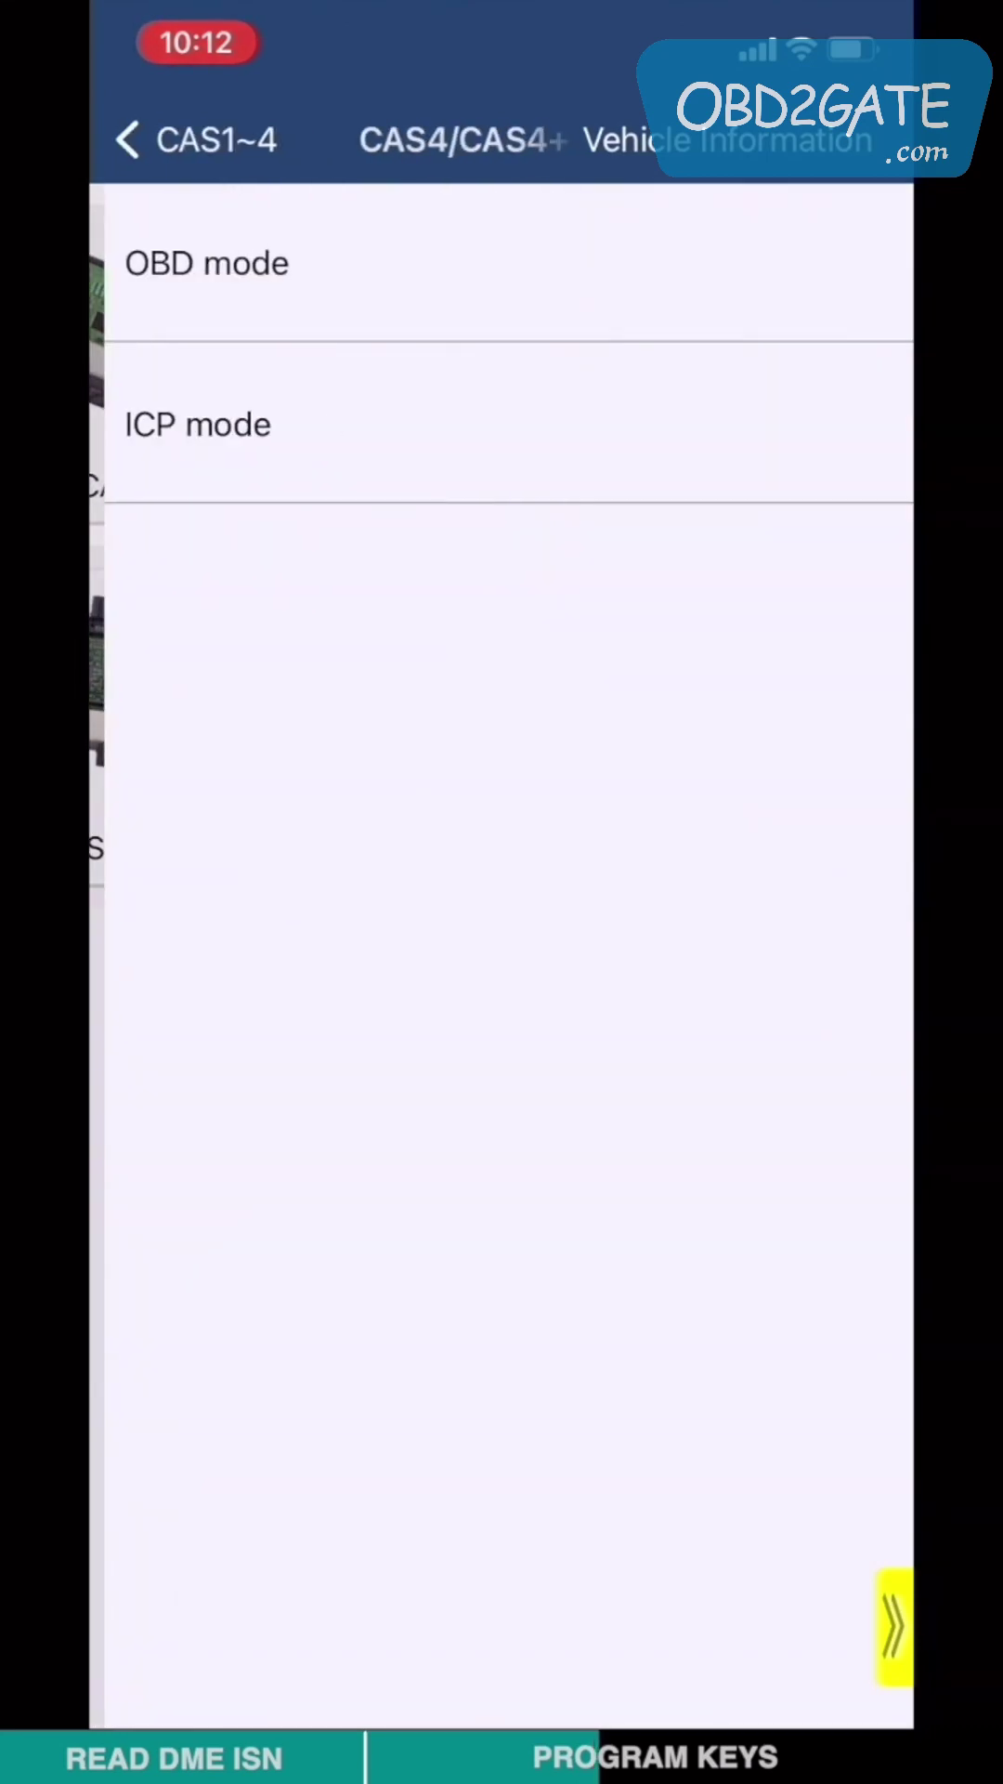
{"action": "left_click", "coordinate": [163, 446]}
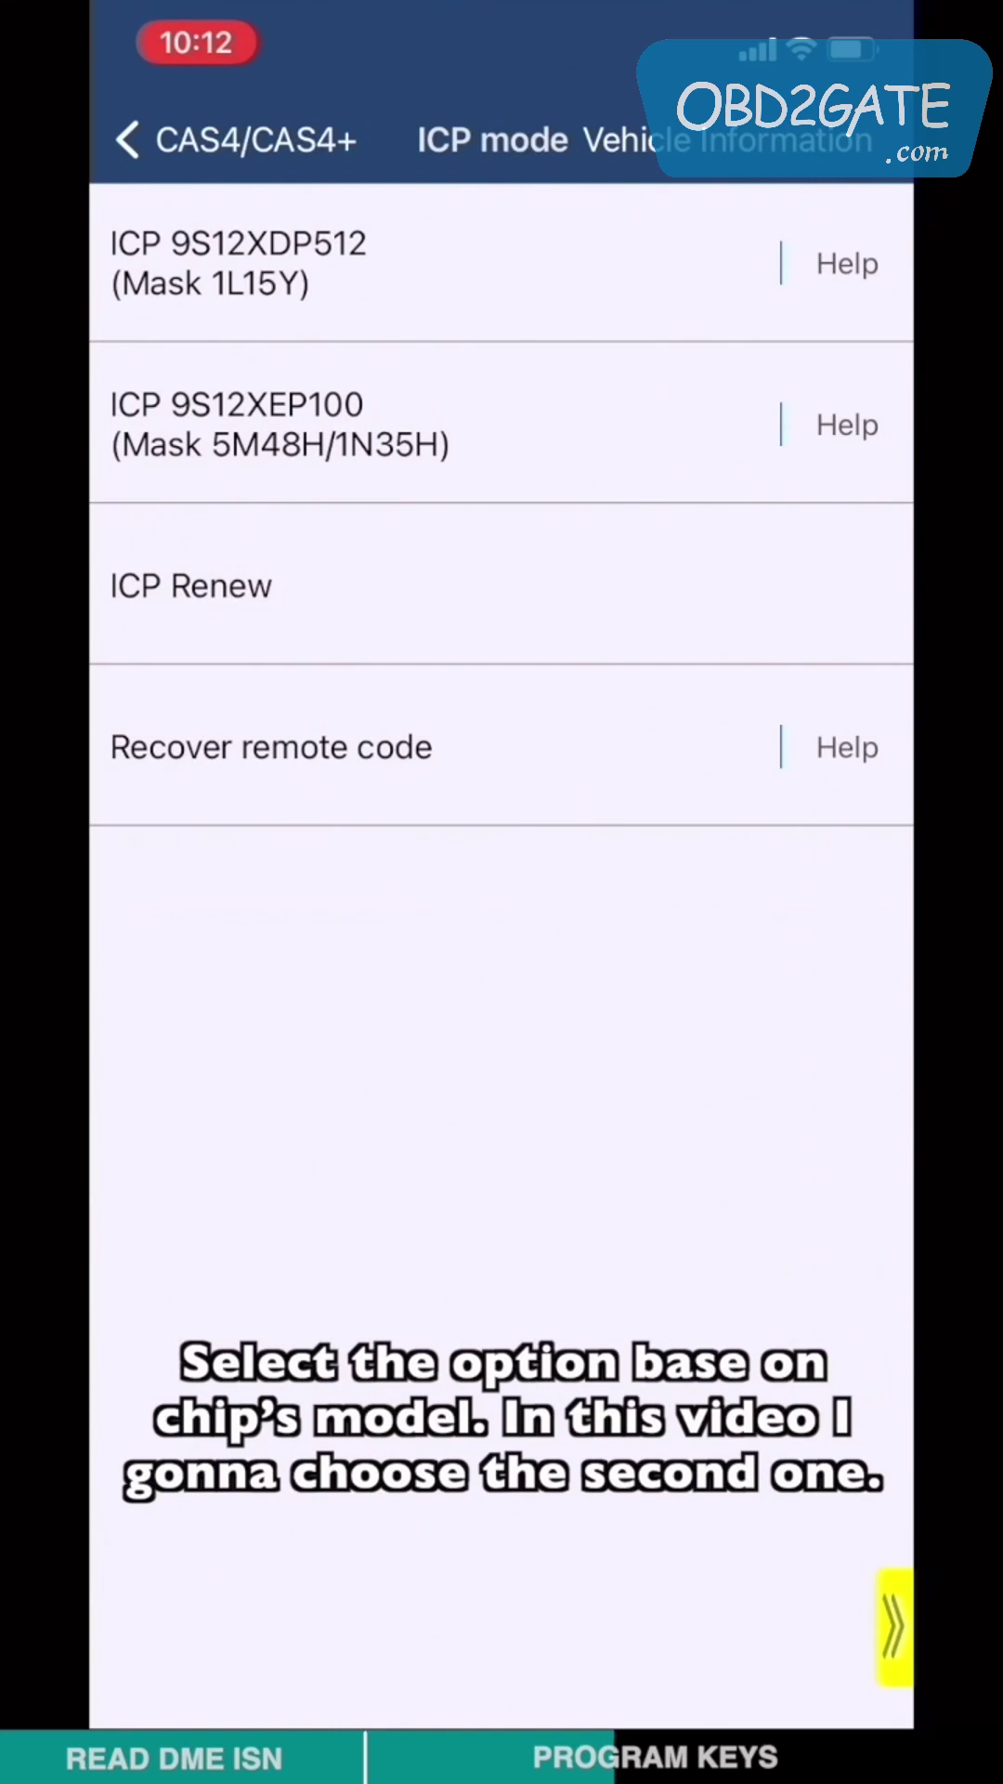
{"action": "left_click", "coordinate": [175, 417]}
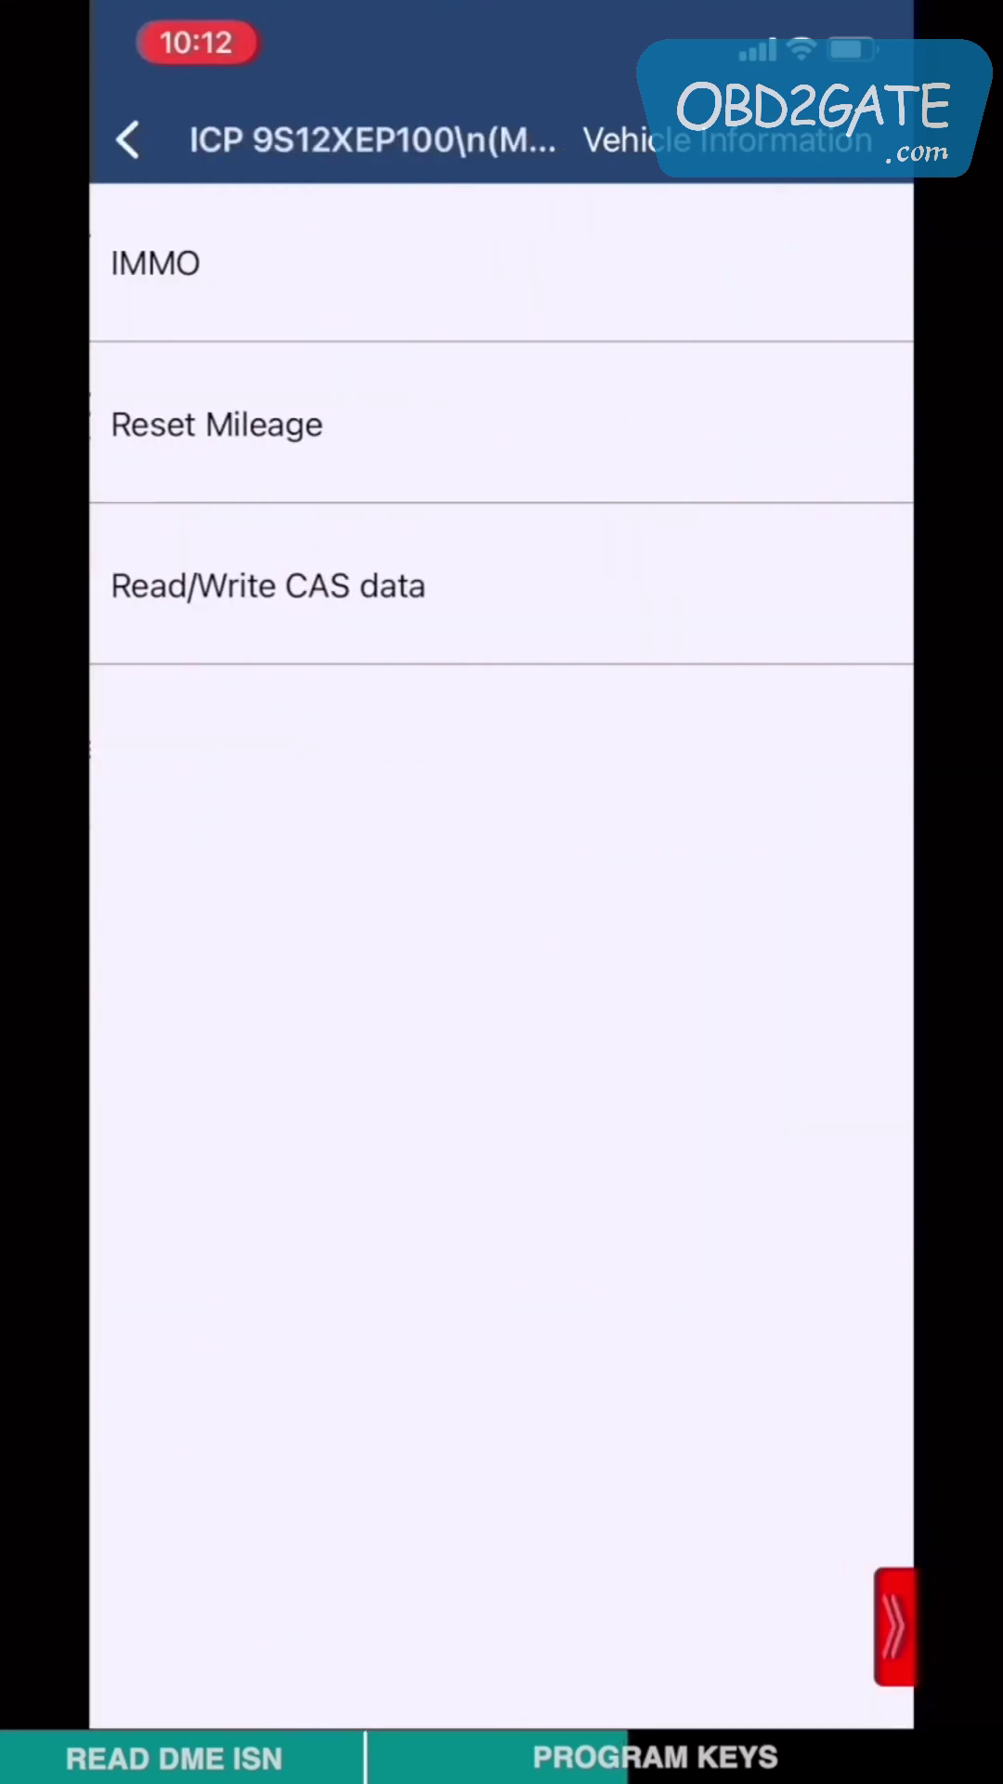
{"action": "left_click", "coordinate": [147, 260]}
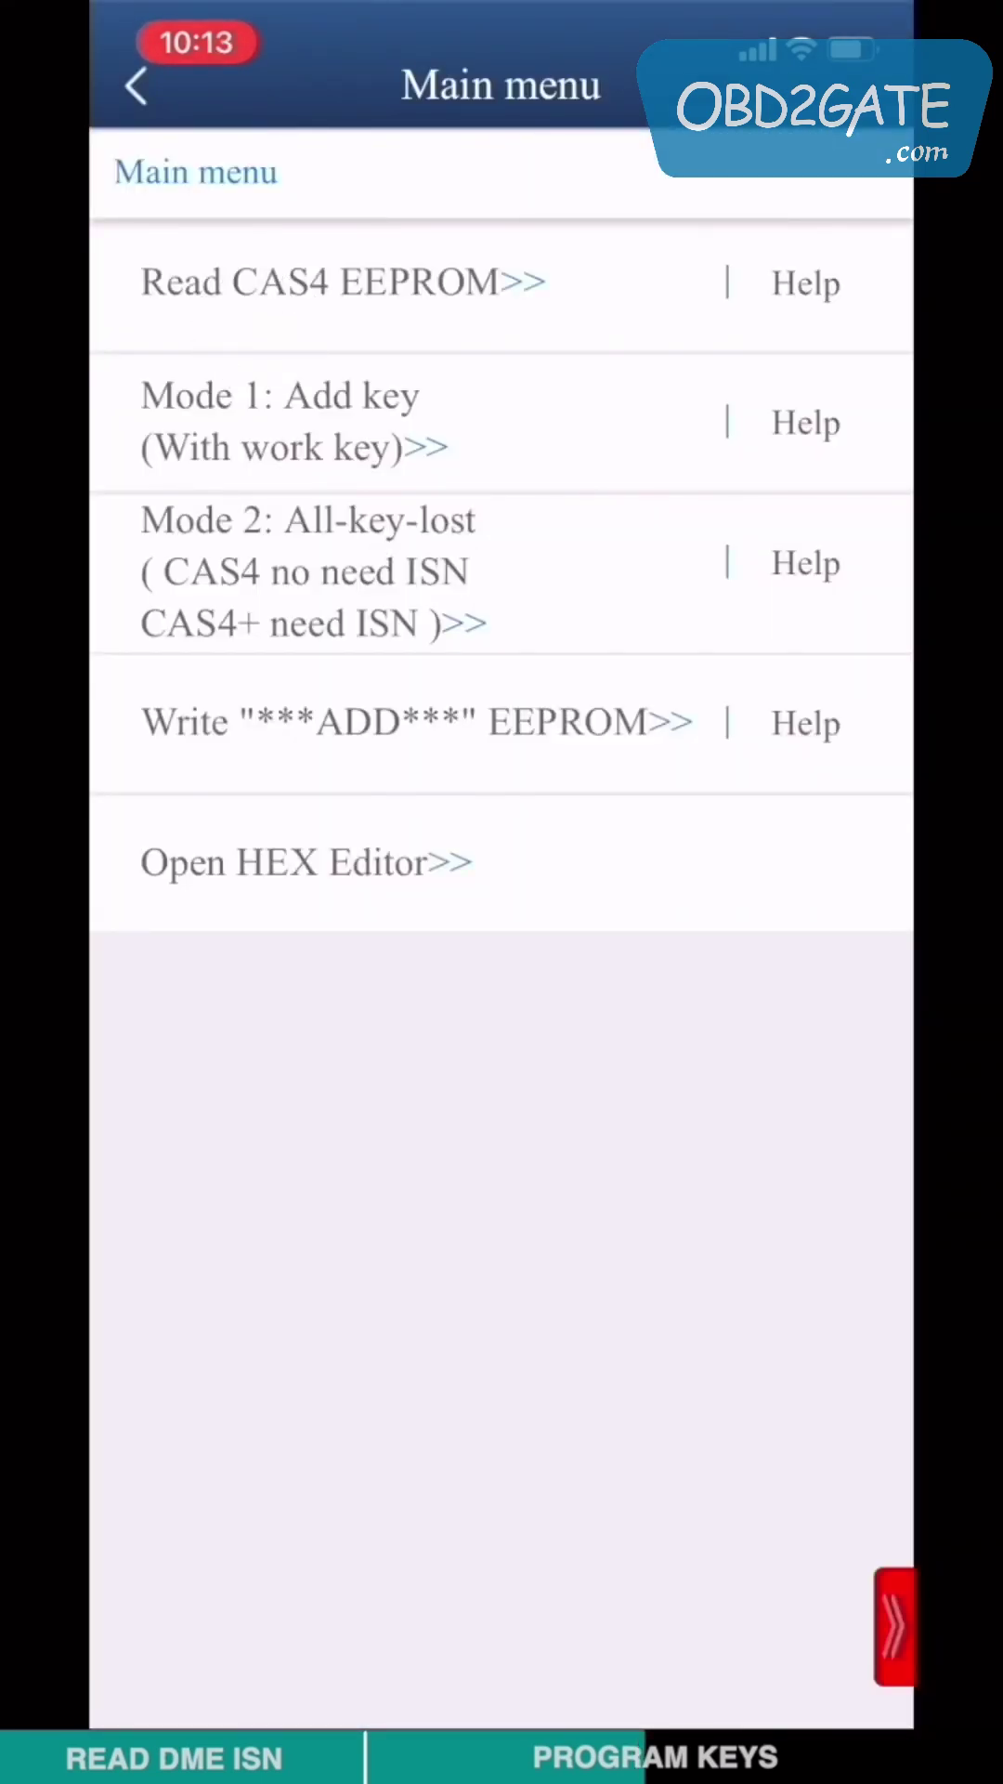
Step: Read the CAS4+ EEPROM over BDM and save the dated DFLASH .bin backup
{"action": "left_click", "coordinate": [343, 281]}
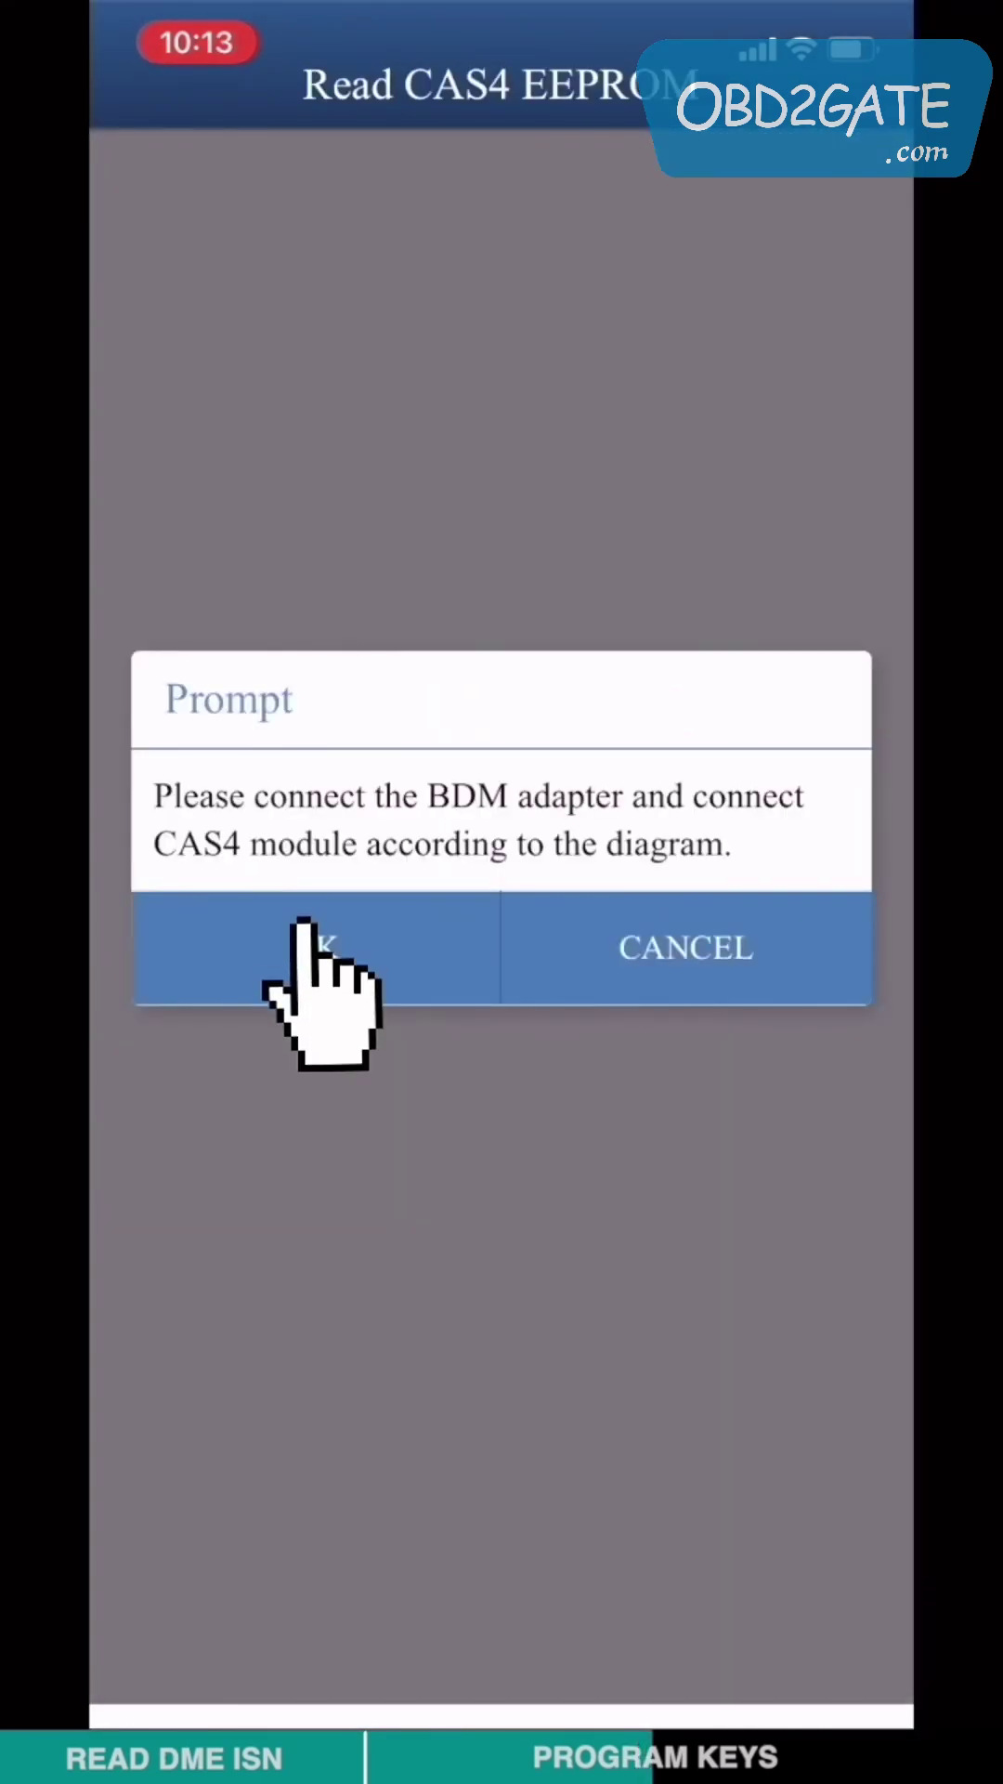
{"action": "left_click", "coordinate": [306, 943]}
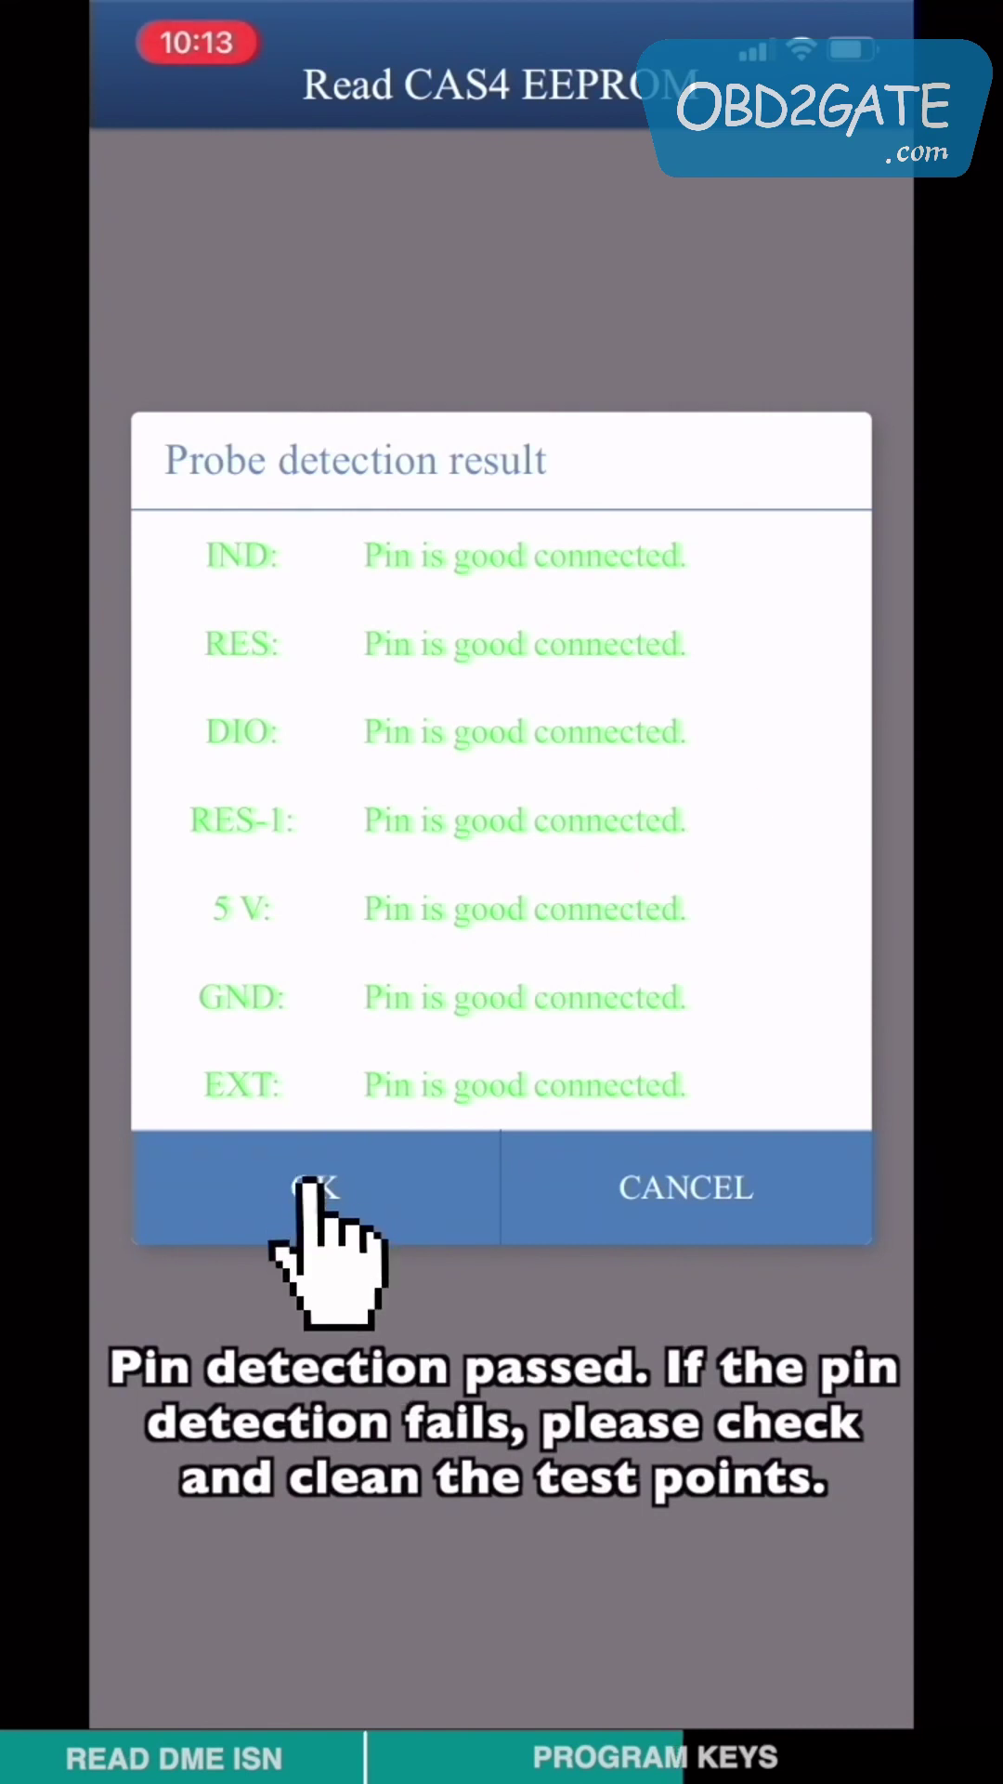
{"action": "left_click", "coordinate": [307, 1185]}
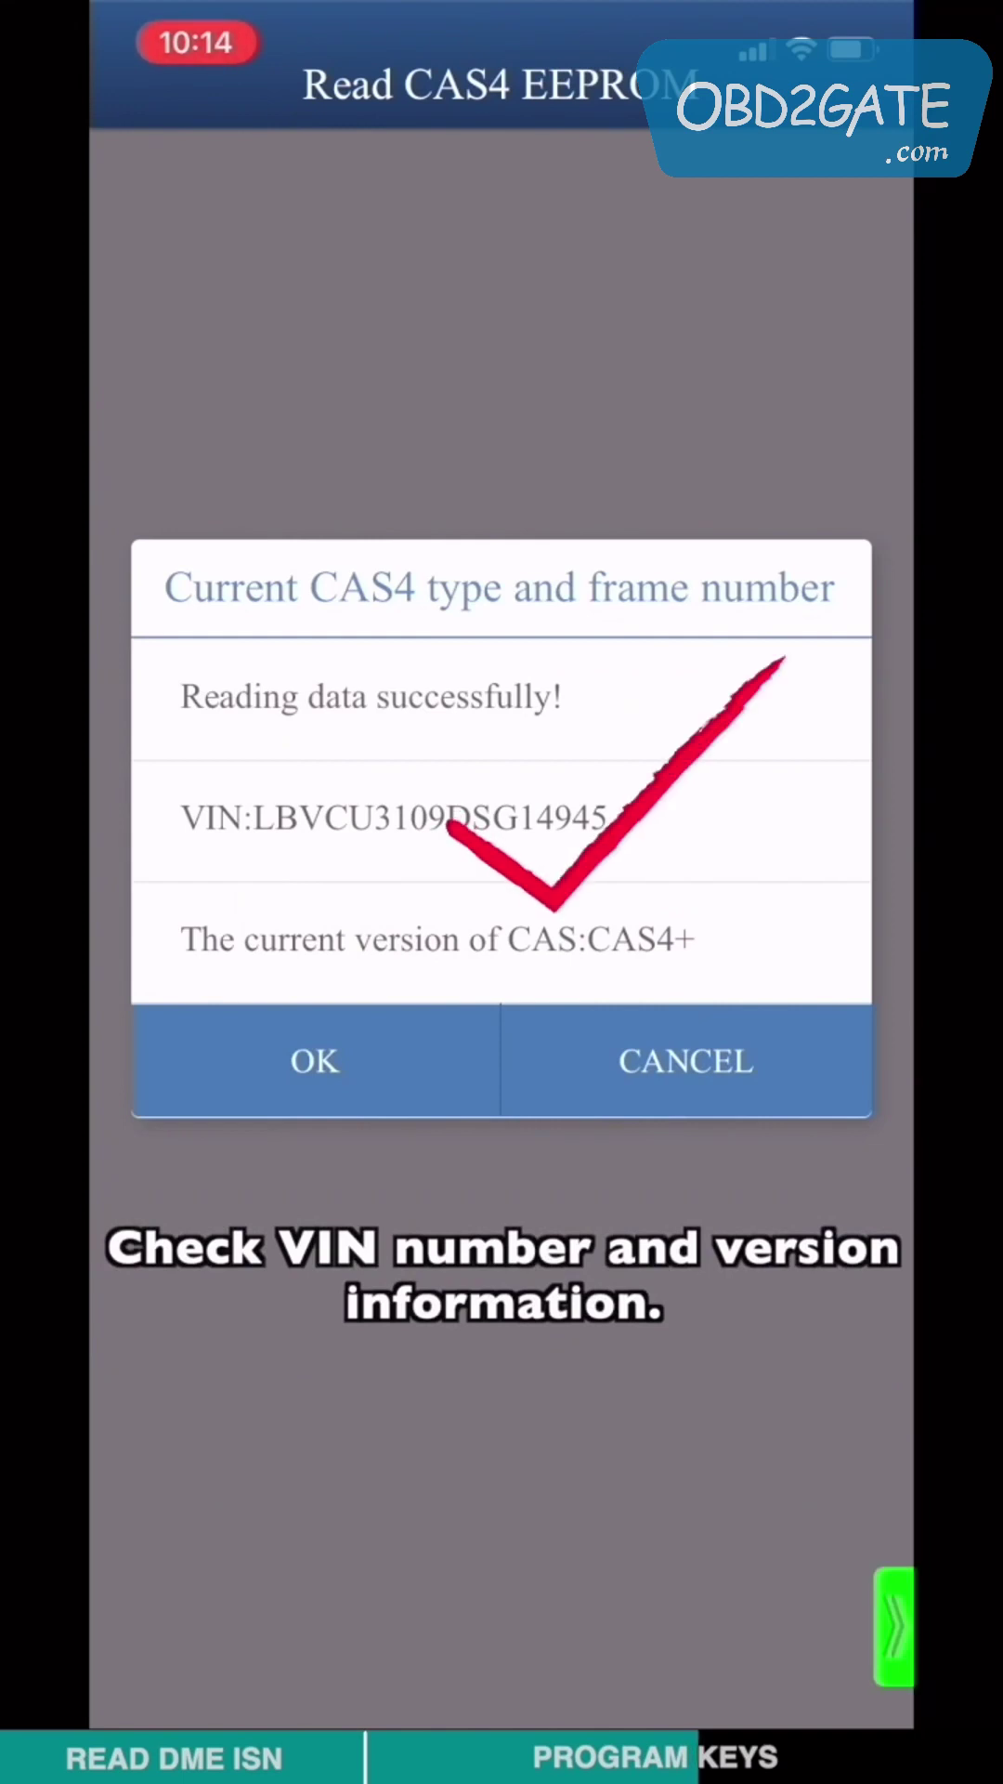
{"action": "left_click", "coordinate": [312, 1060]}
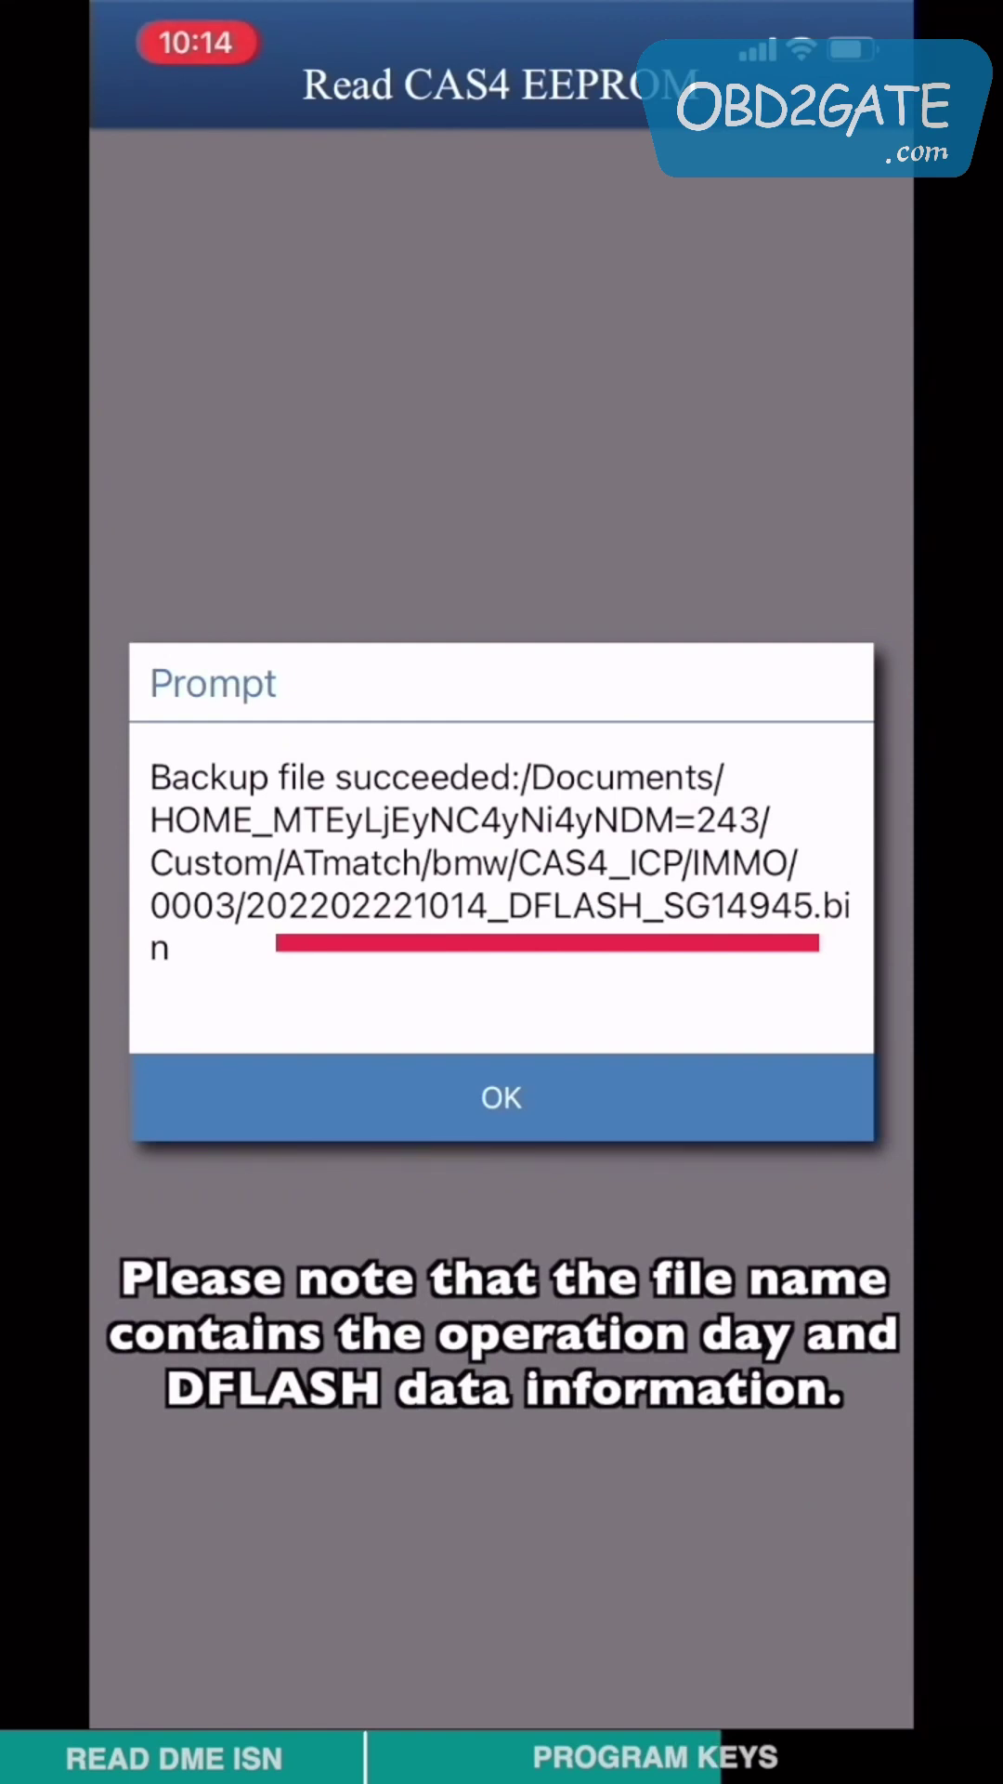
{"action": "left_click", "coordinate": [496, 1078]}
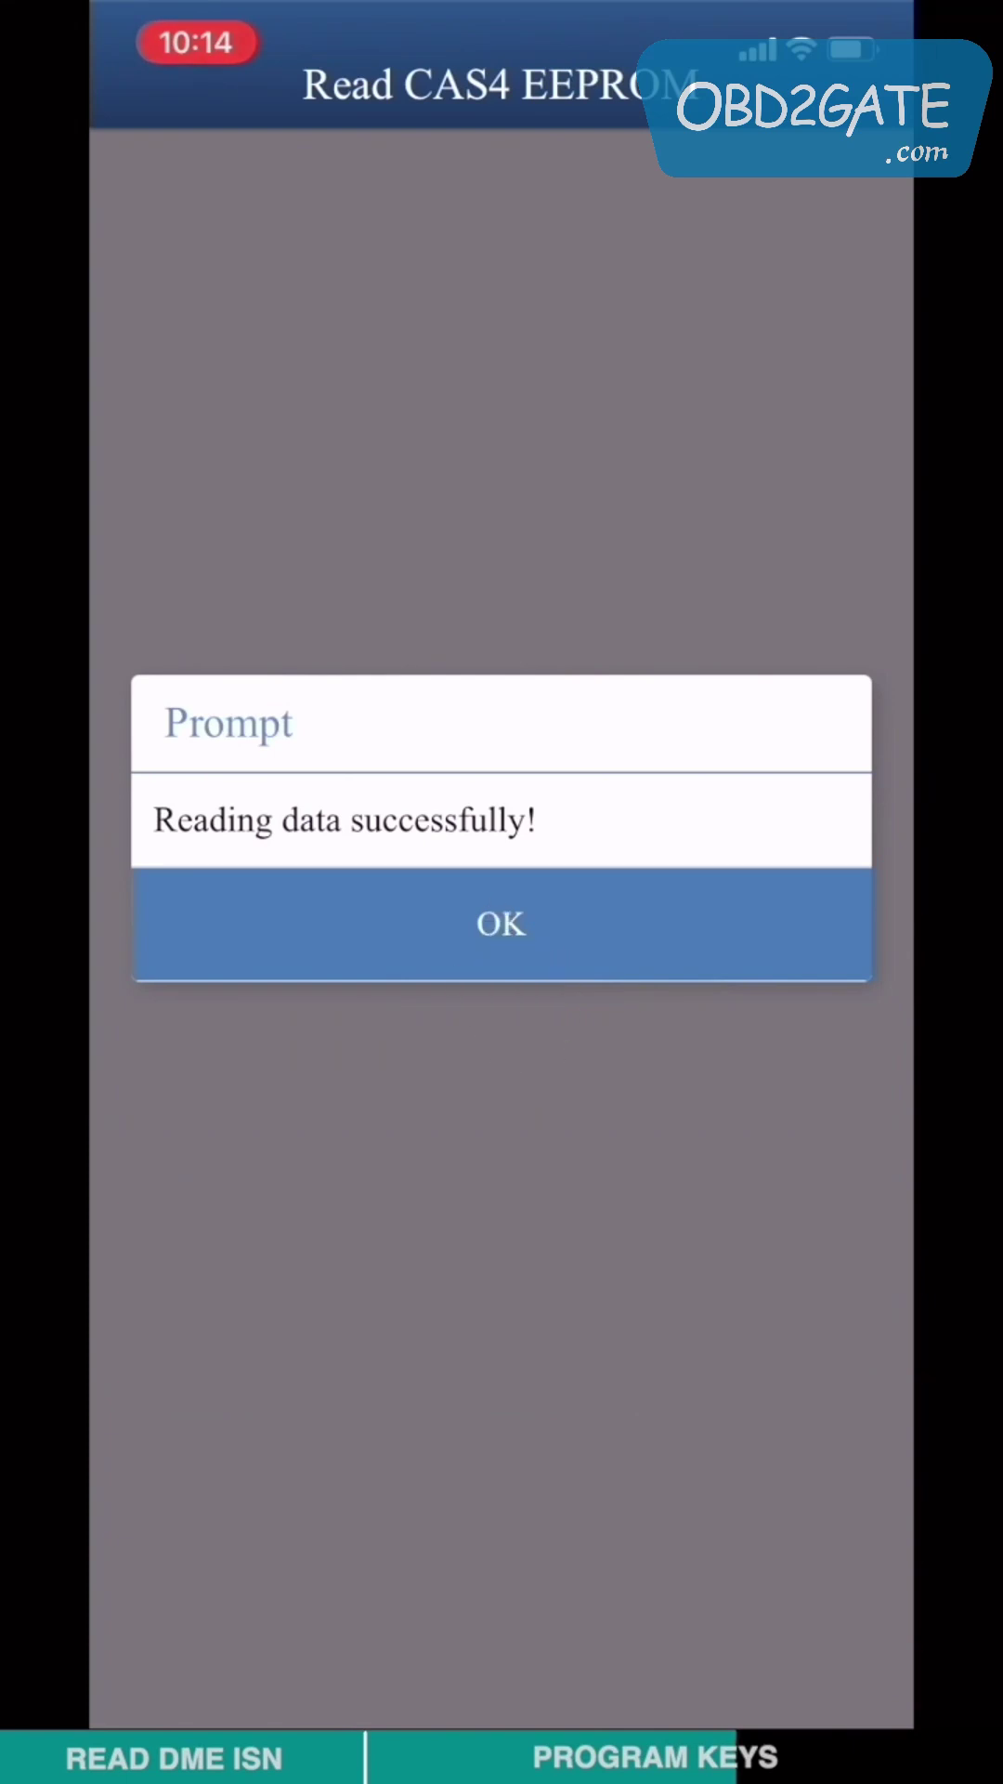
{"action": "left_click", "coordinate": [493, 922]}
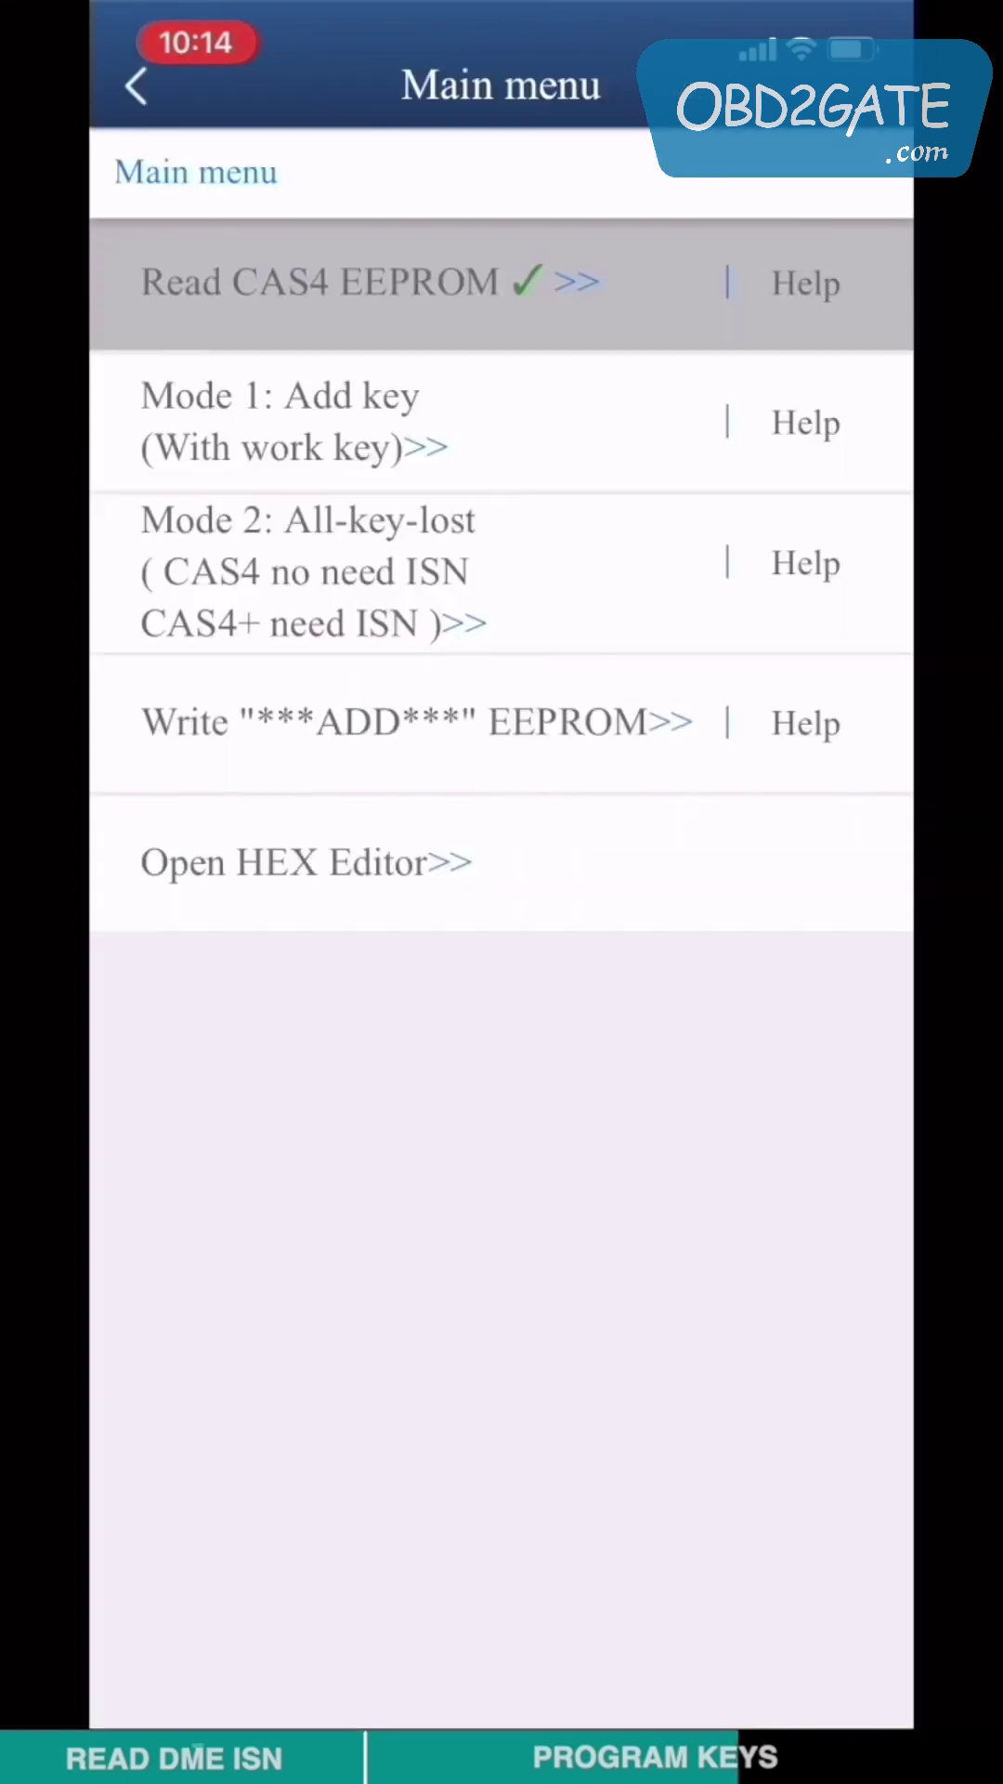
Step: Run Mode 2 all-keys-lost, read the blank key, load the CAS4 data, and choose slot KEY3
{"action": "left_click", "coordinate": [267, 546]}
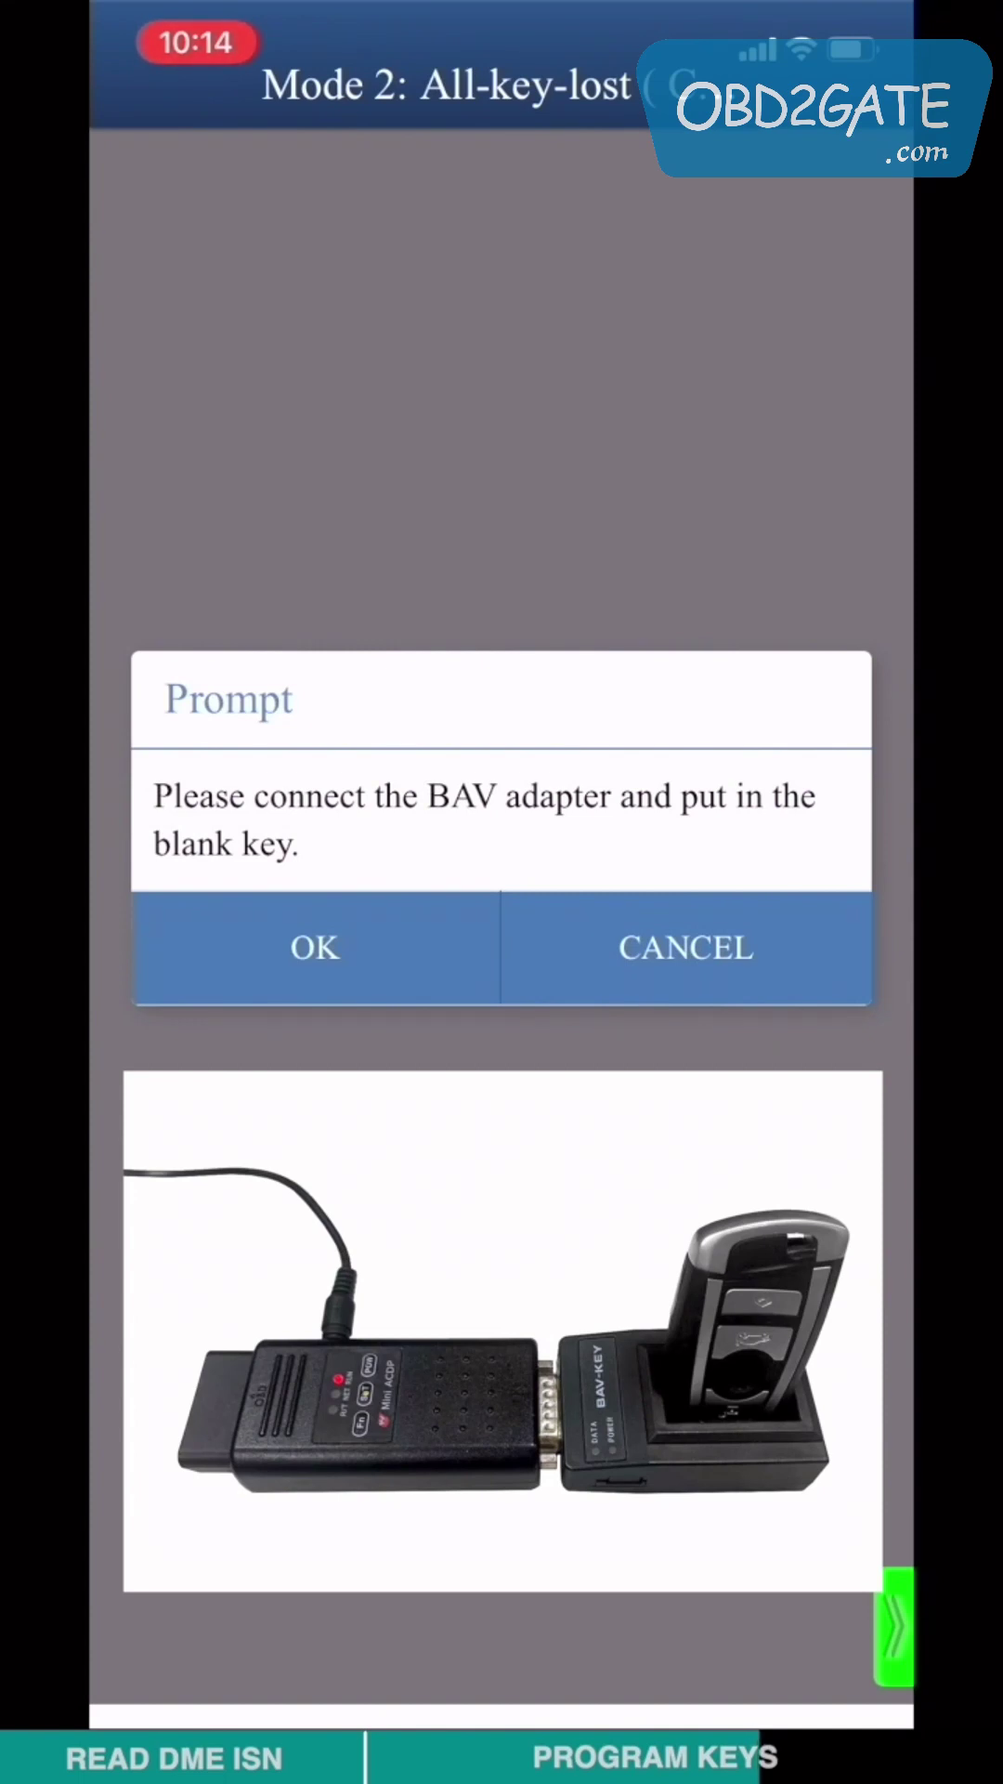
{"action": "left_click", "coordinate": [307, 929]}
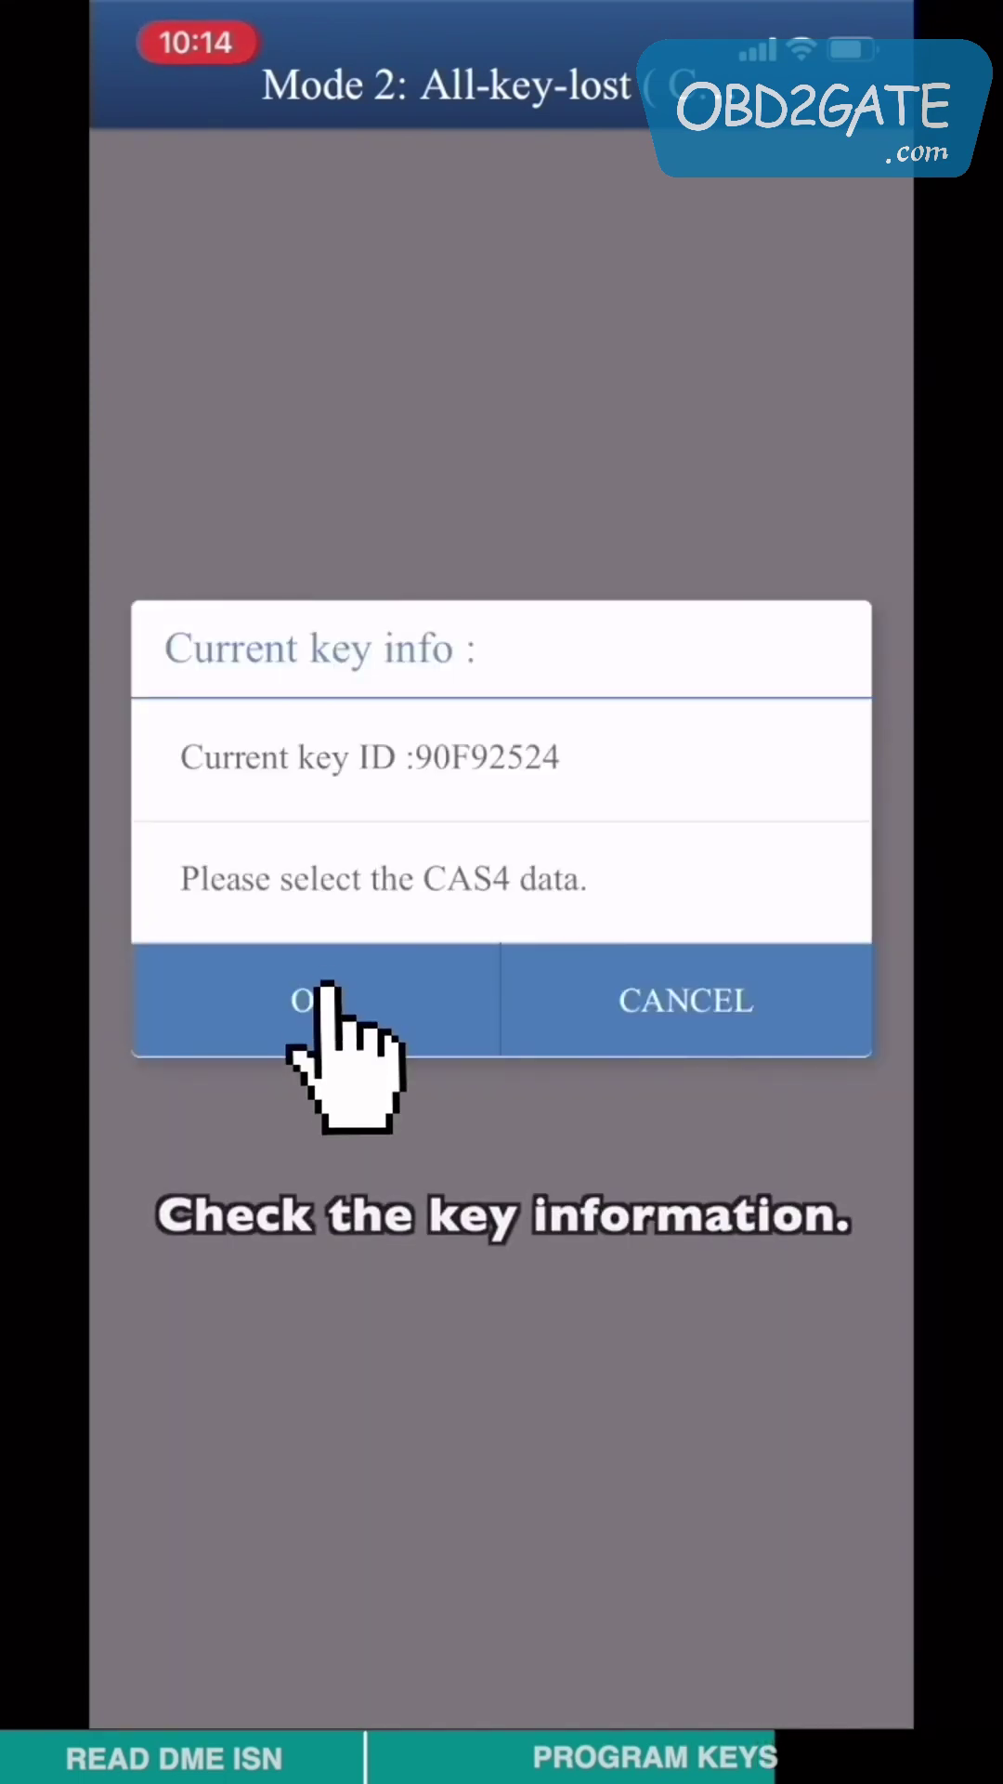
{"action": "left_click", "coordinate": [325, 994]}
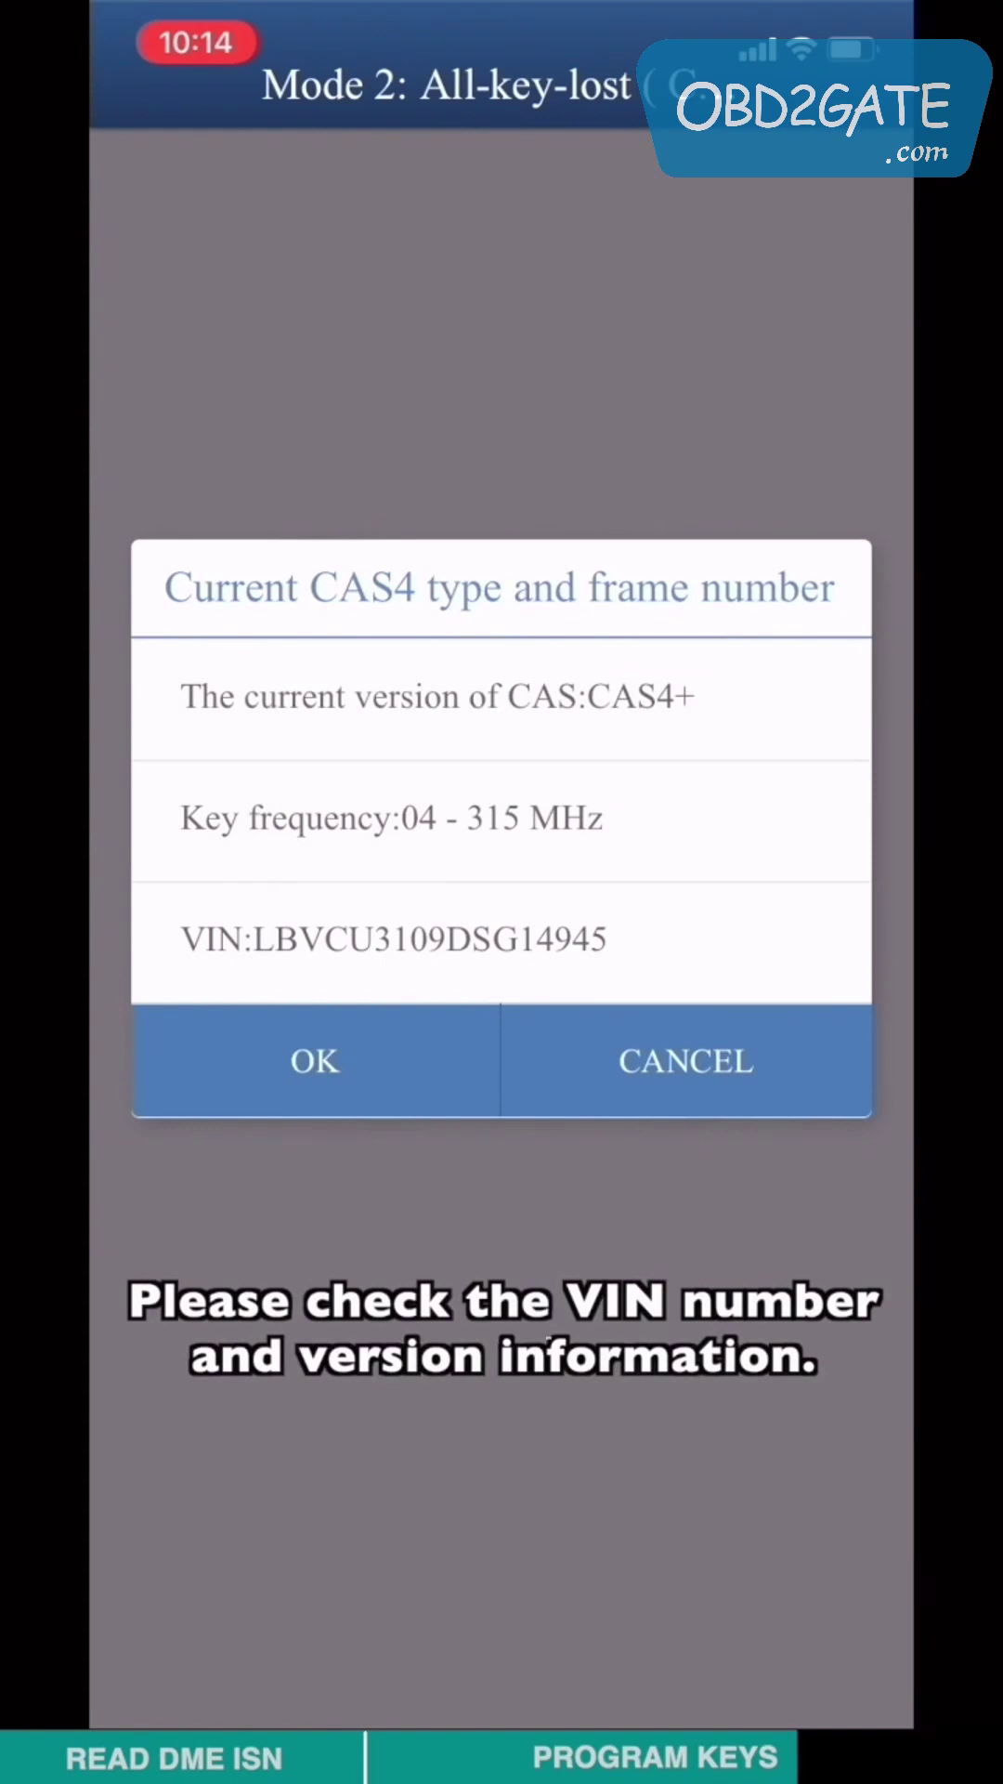
{"action": "left_click", "coordinate": [304, 1033]}
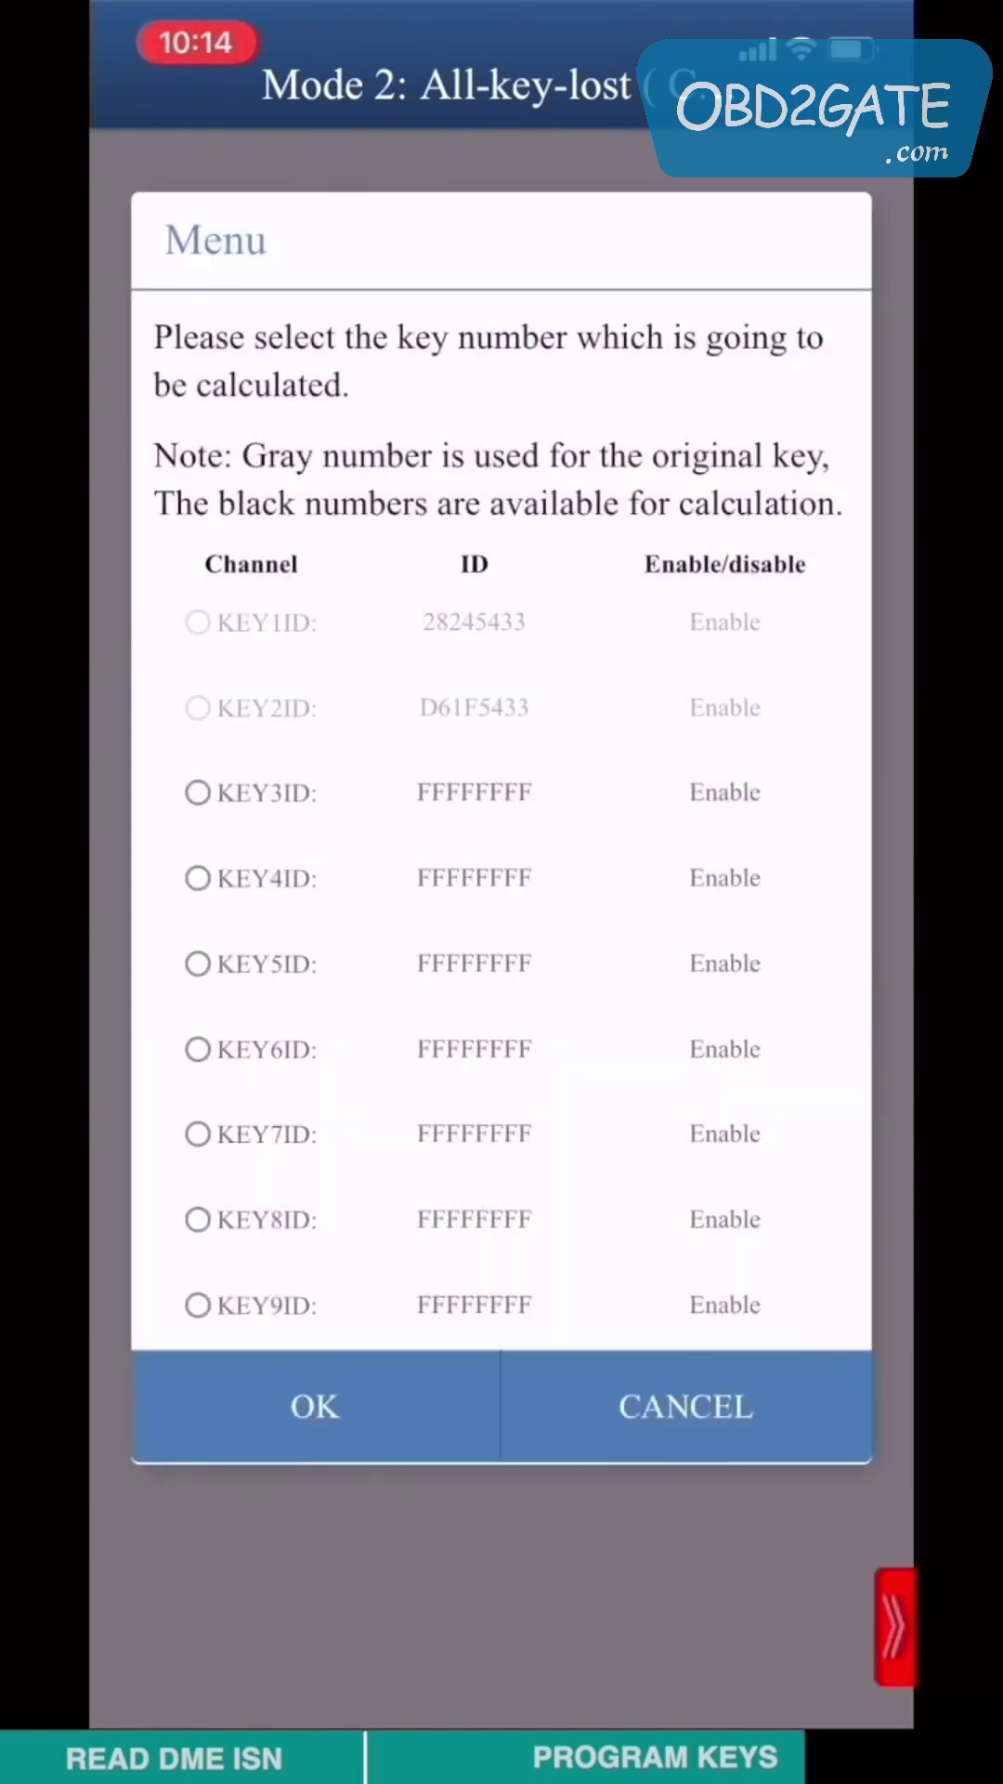
{"action": "left_click", "coordinate": [197, 793]}
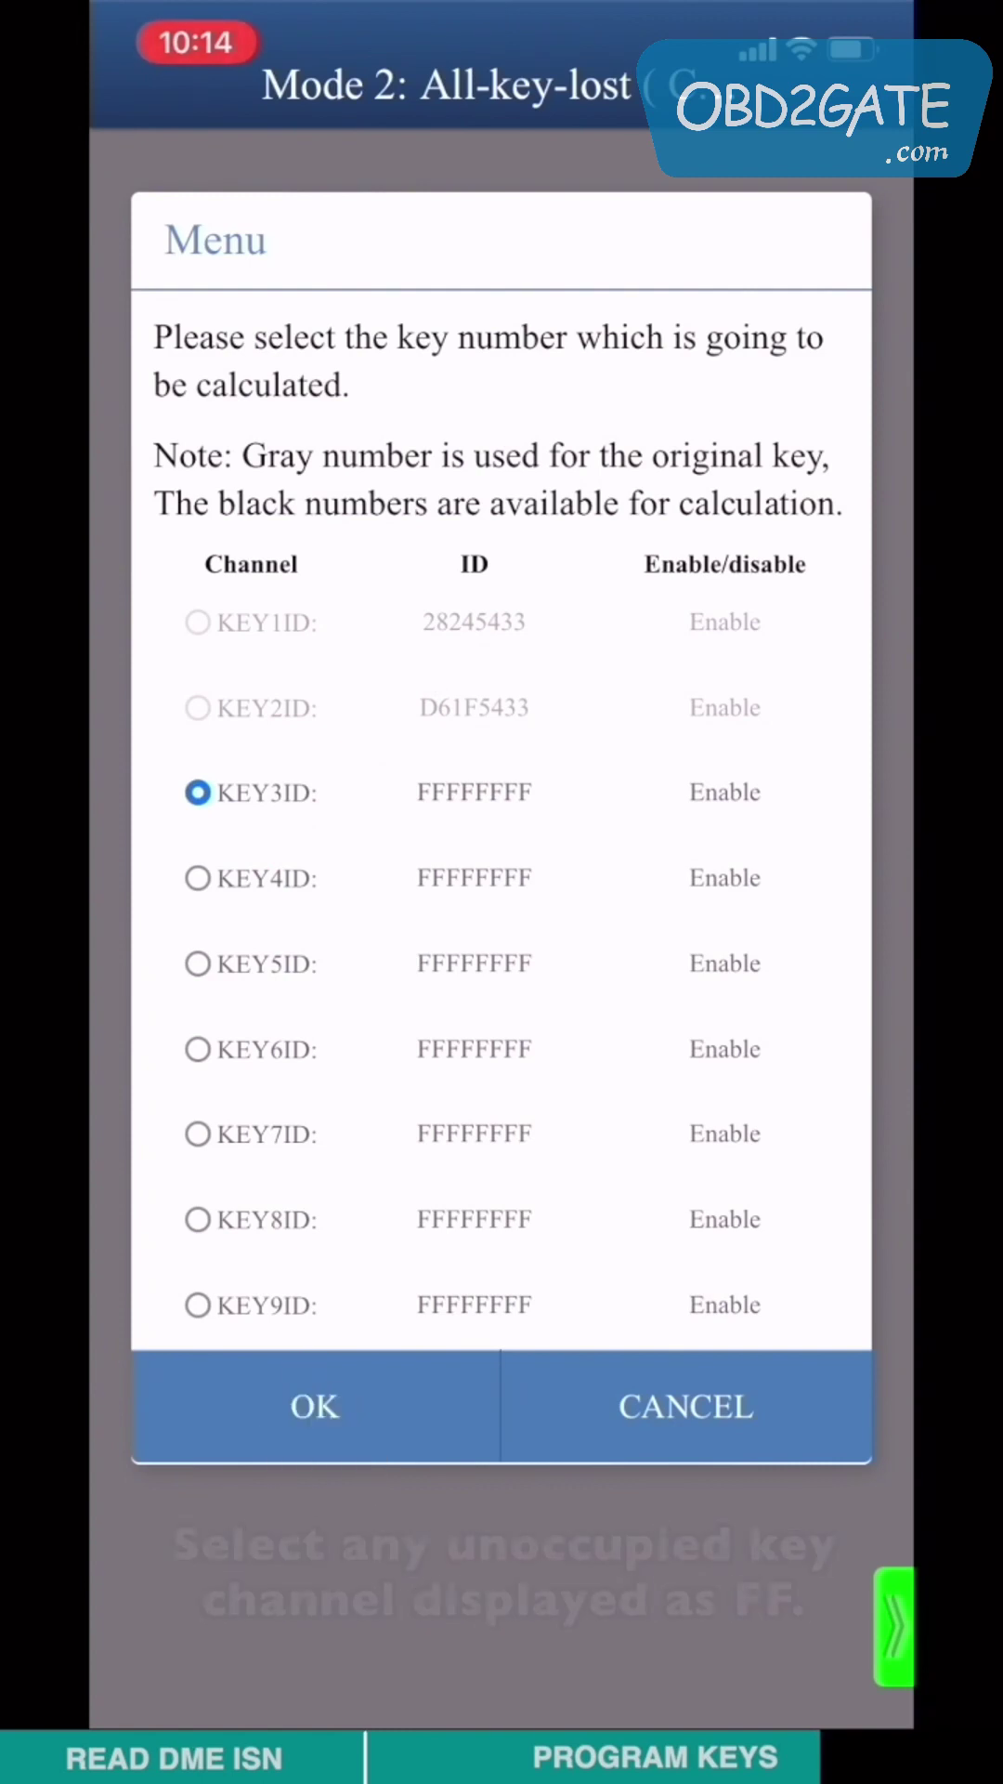
Step: Confirm KEY3 and import the saved .ISN file from /Custom/fromjs
{"action": "left_click", "coordinate": [278, 1384]}
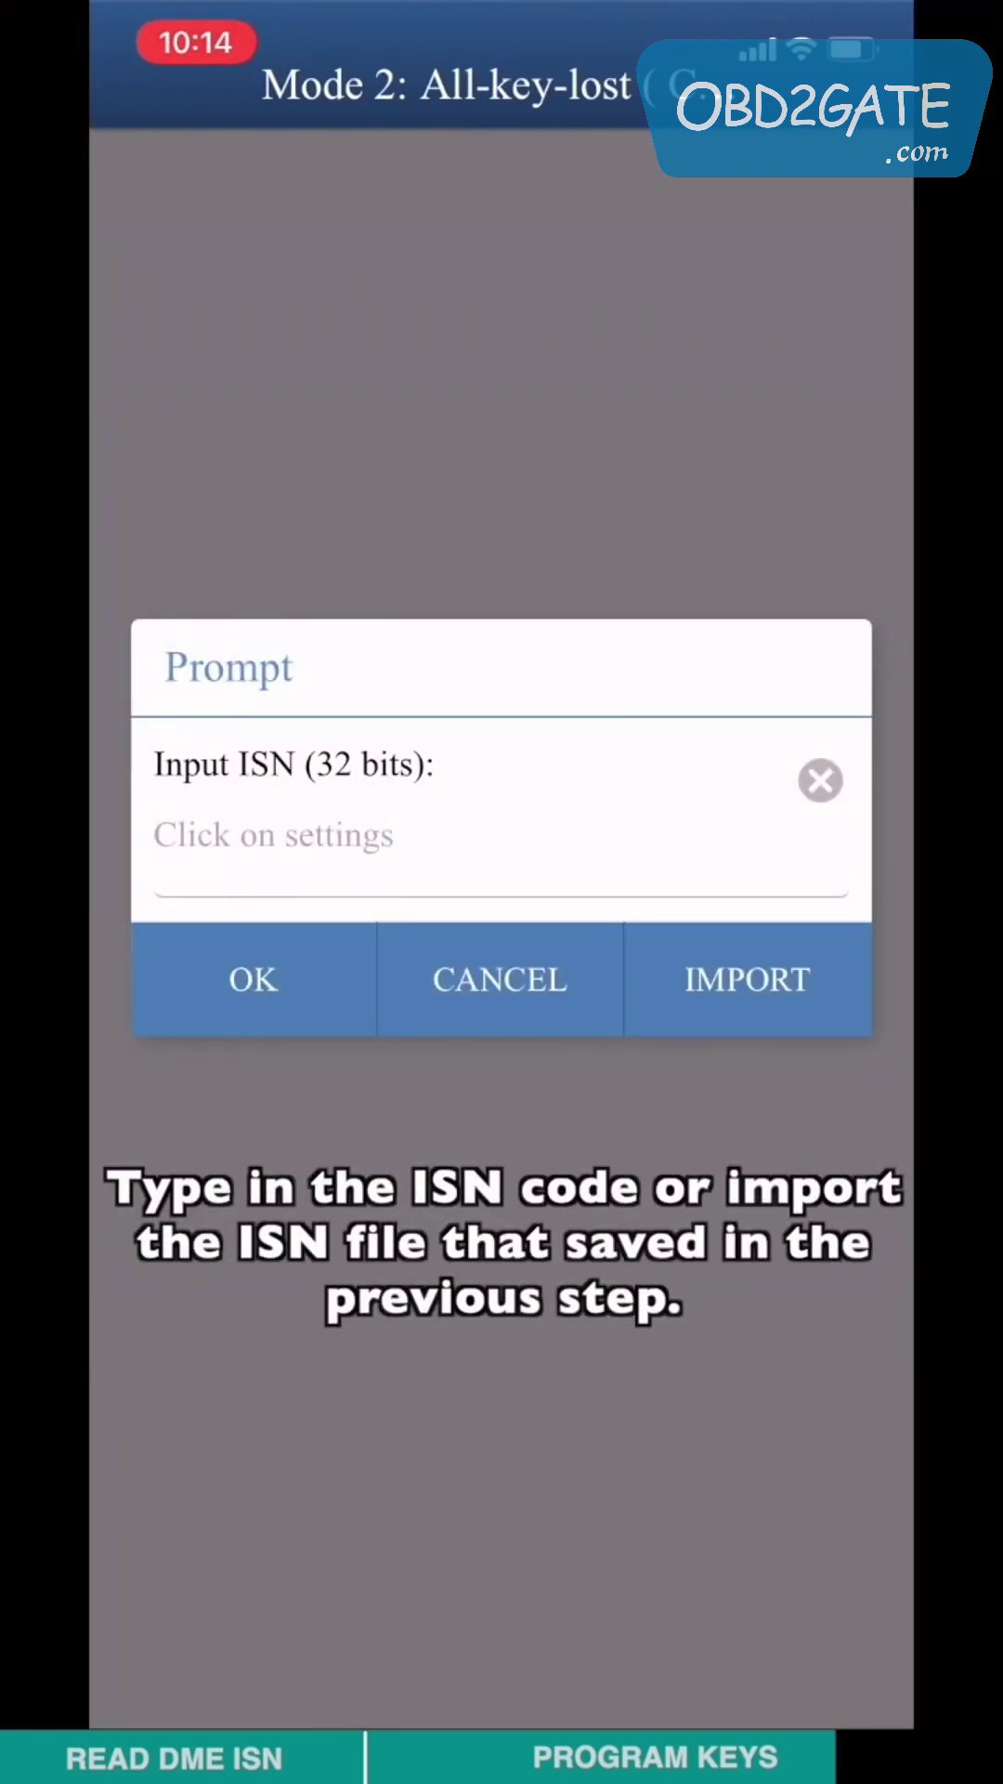
{"action": "left_click", "coordinate": [734, 966]}
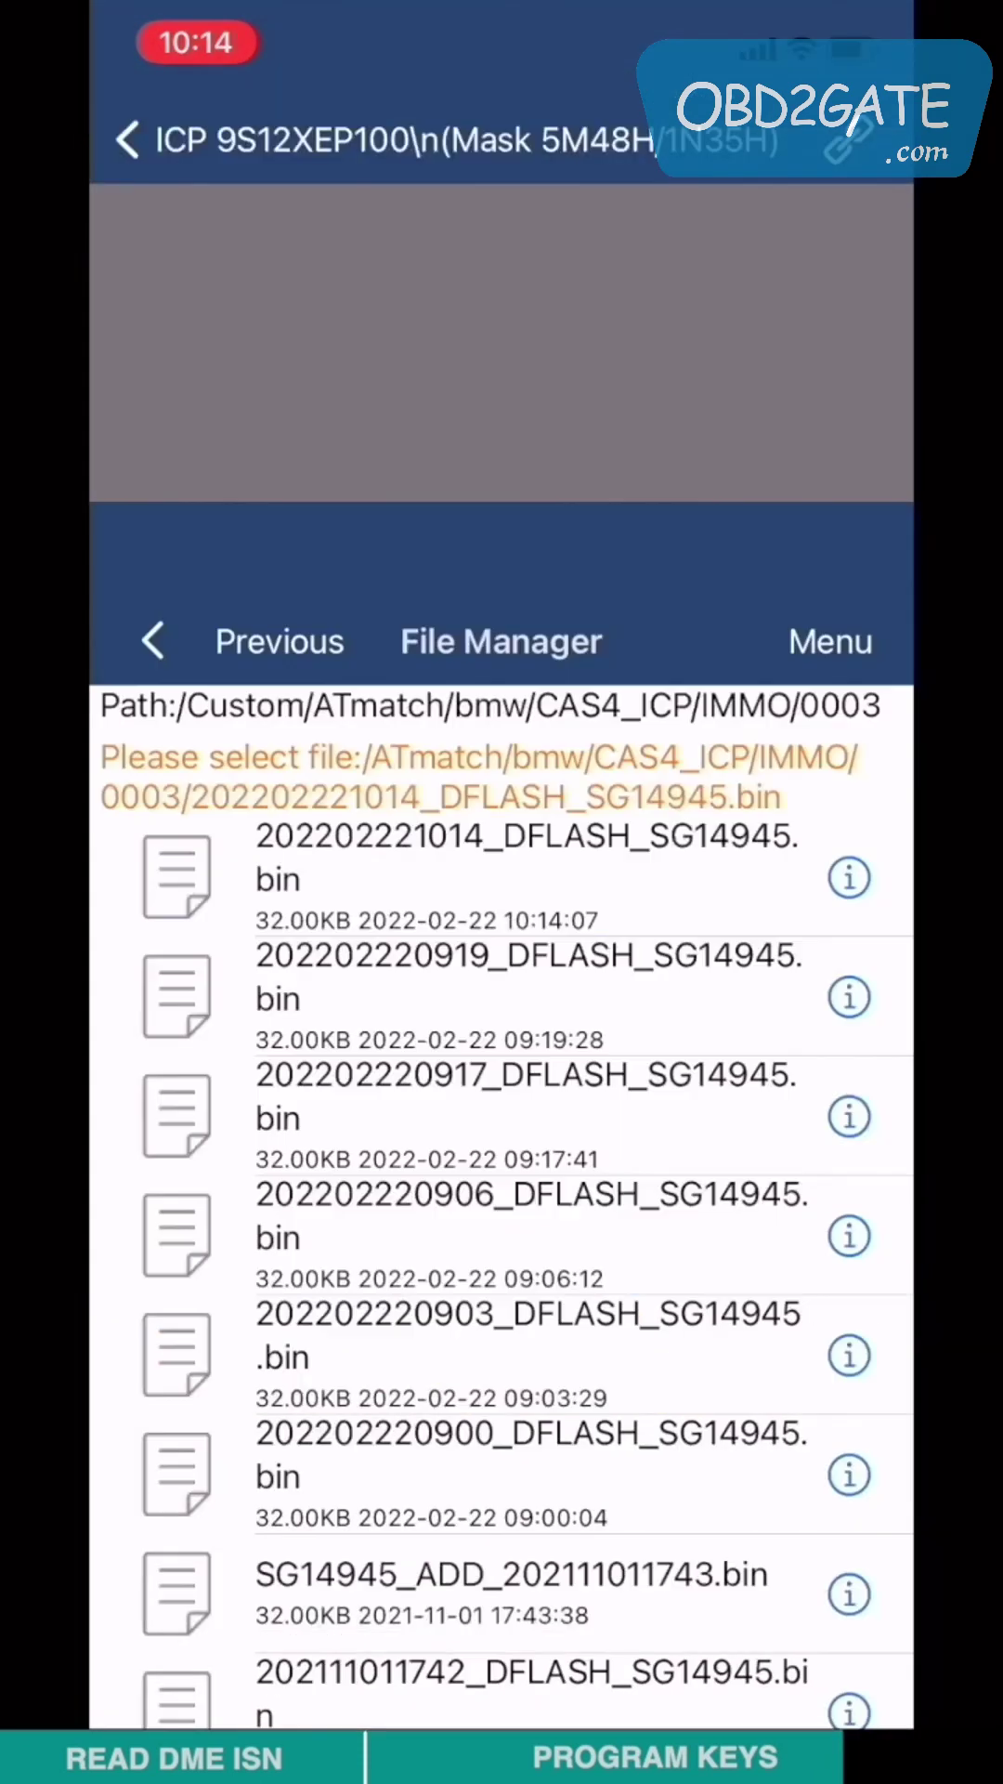
{"action": "left_click", "coordinate": [257, 142]}
{"action": "left_click", "coordinate": [257, 141]}
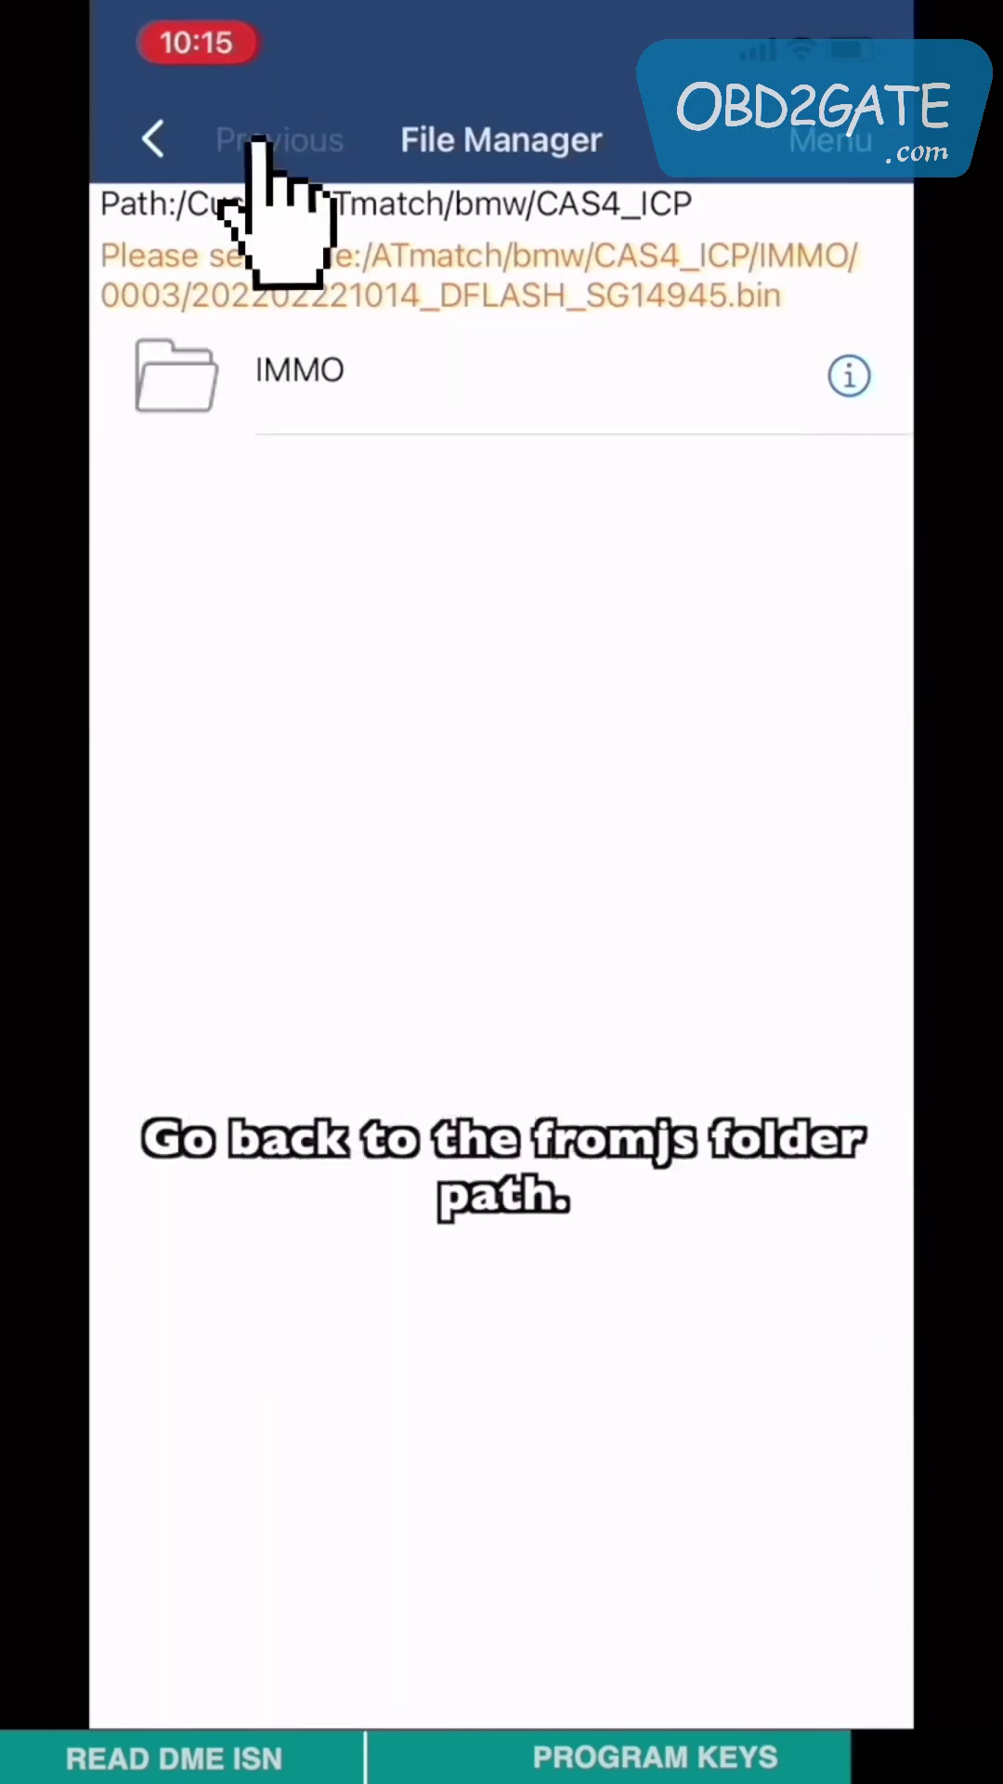
{"action": "left_click", "coordinate": [257, 141]}
{"action": "left_click", "coordinate": [258, 141]}
{"action": "left_click", "coordinate": [257, 141]}
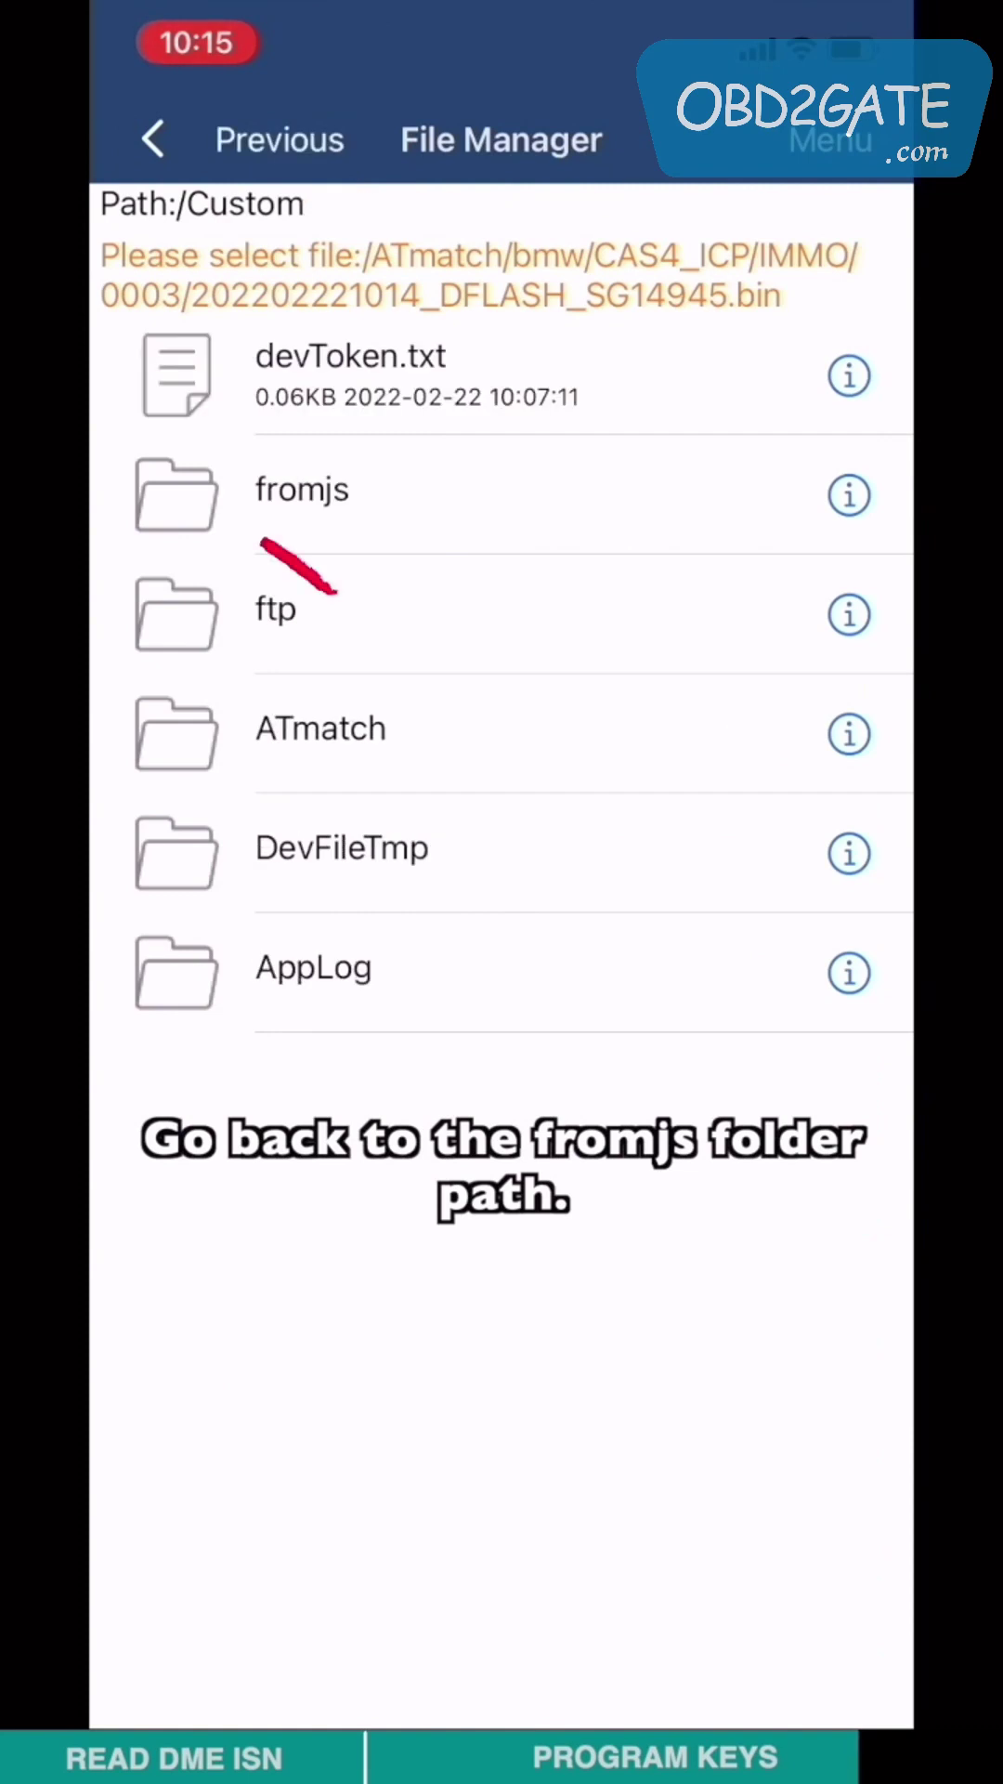
{"action": "left_click", "coordinate": [302, 490]}
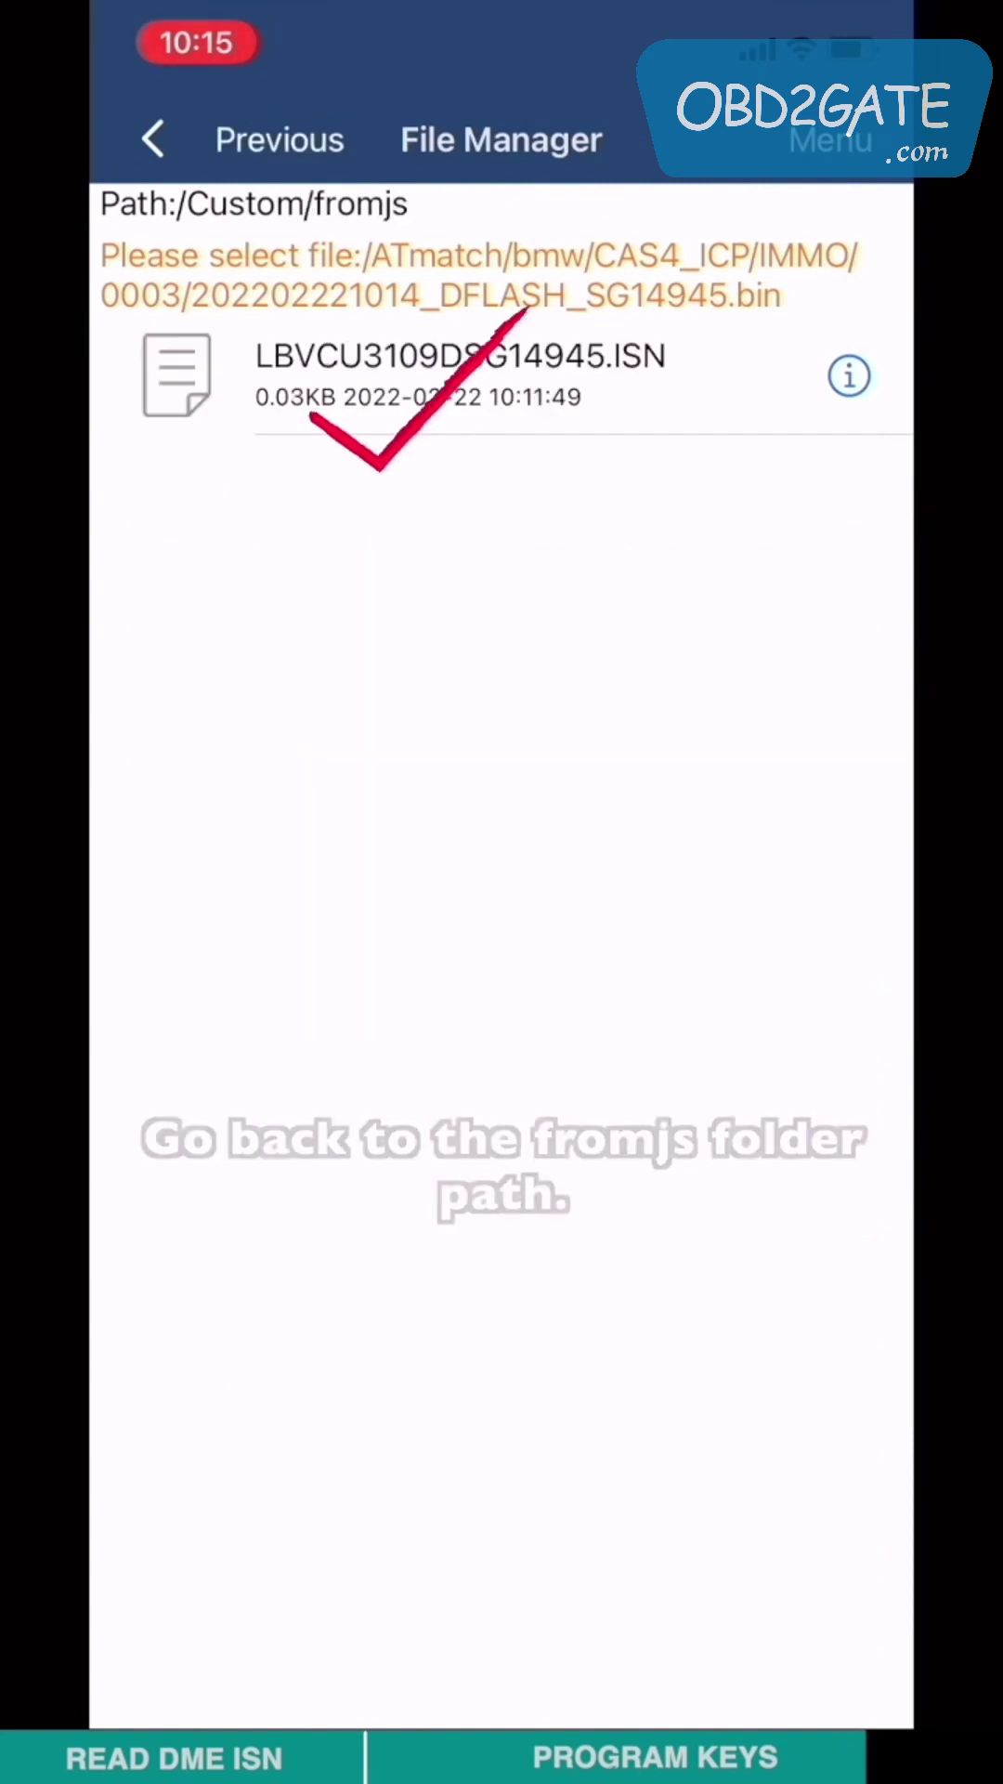
{"action": "left_click", "coordinate": [381, 372]}
Step: Accept the loaded ISN and generate and program the dealer key for KEY3
{"action": "left_click", "coordinate": [249, 970]}
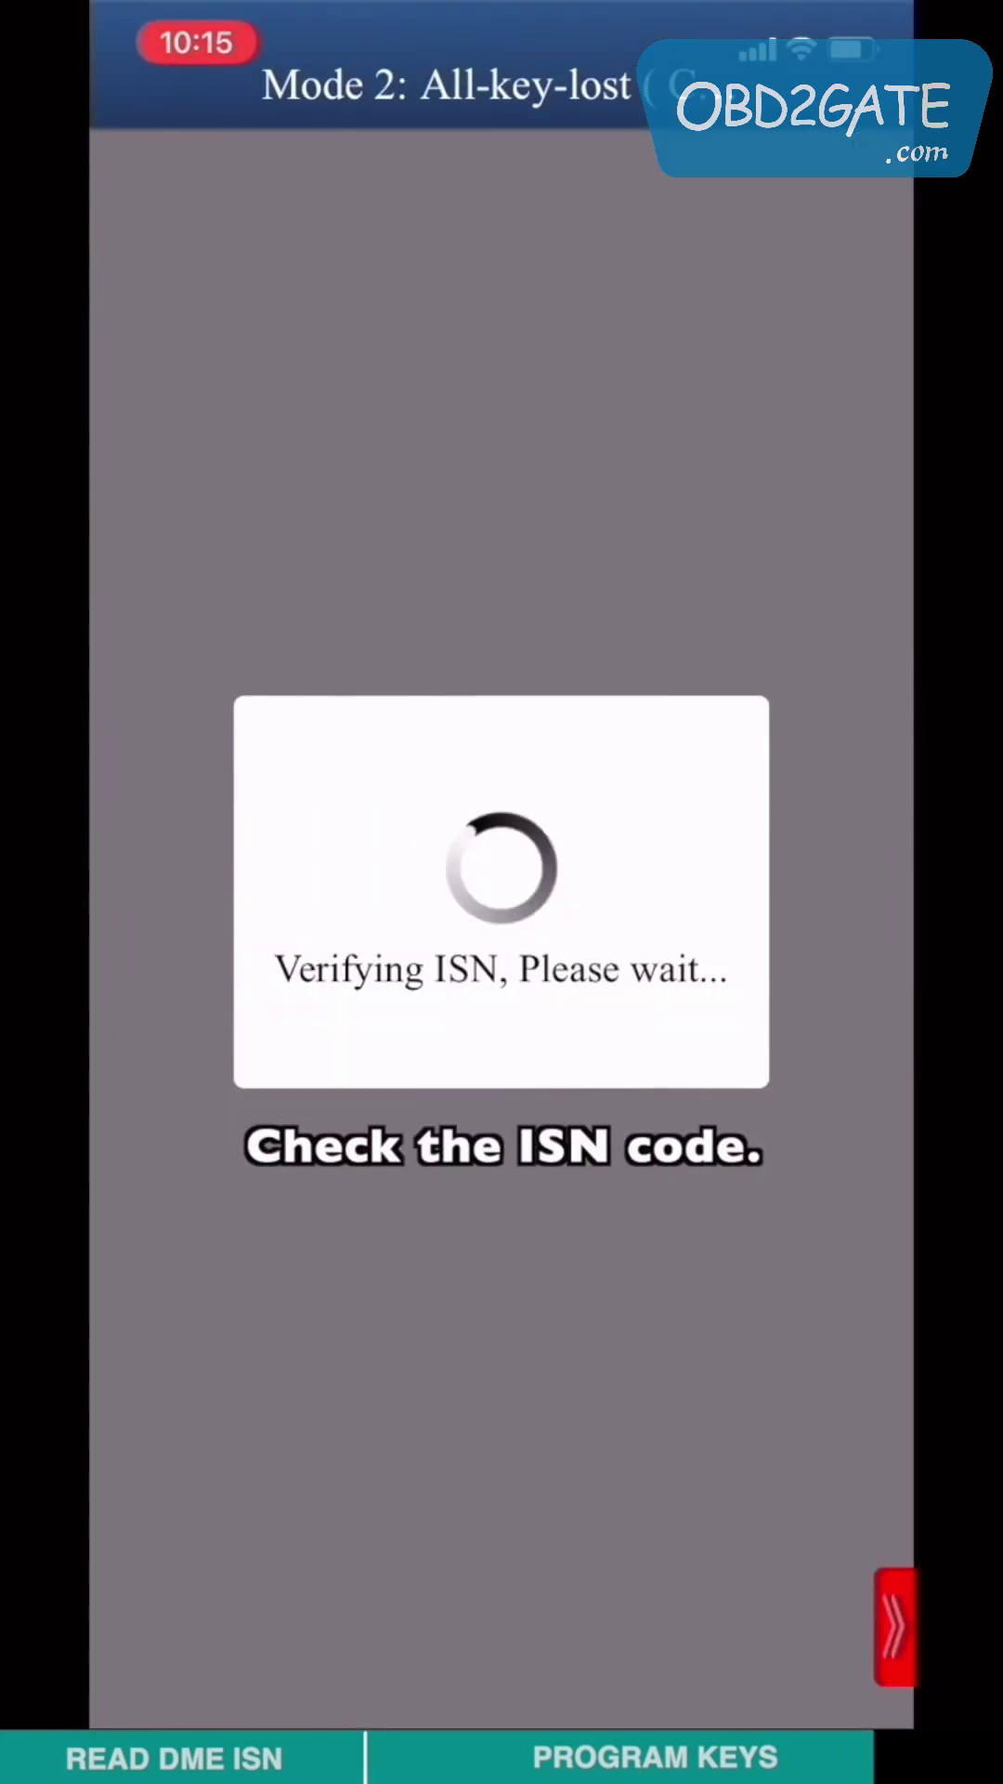
{"action": "left_click", "coordinate": [312, 924]}
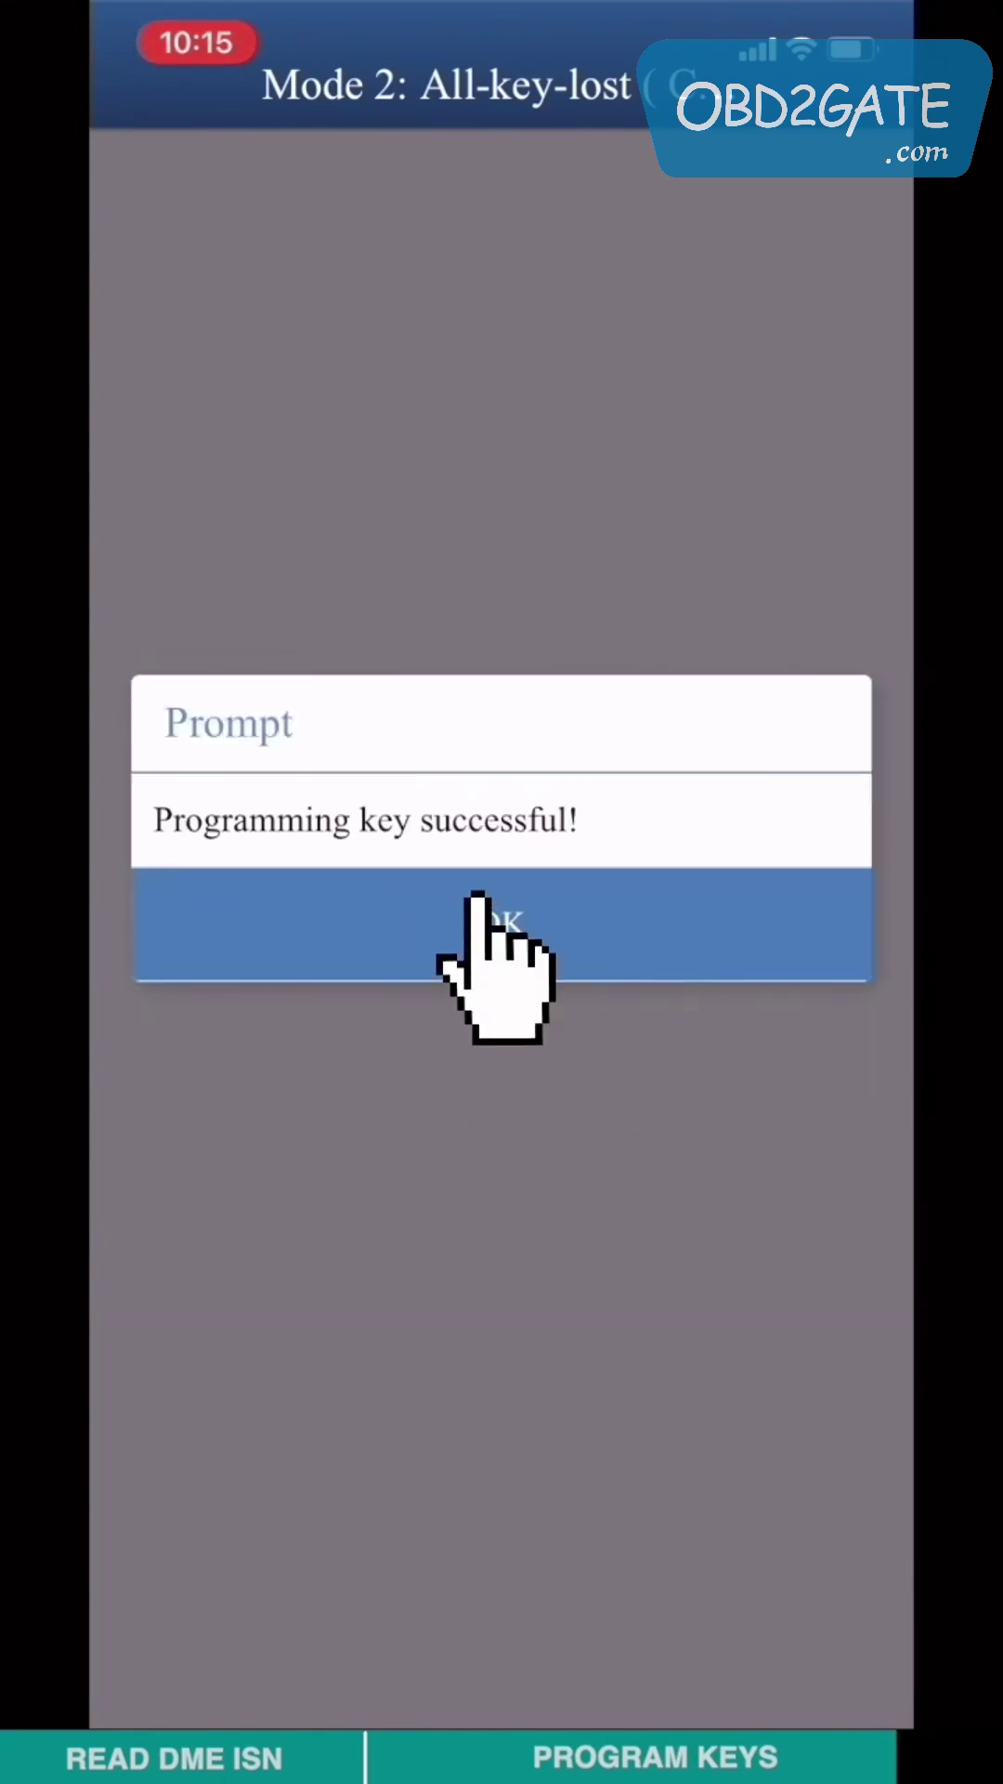
{"action": "left_click", "coordinate": [488, 920]}
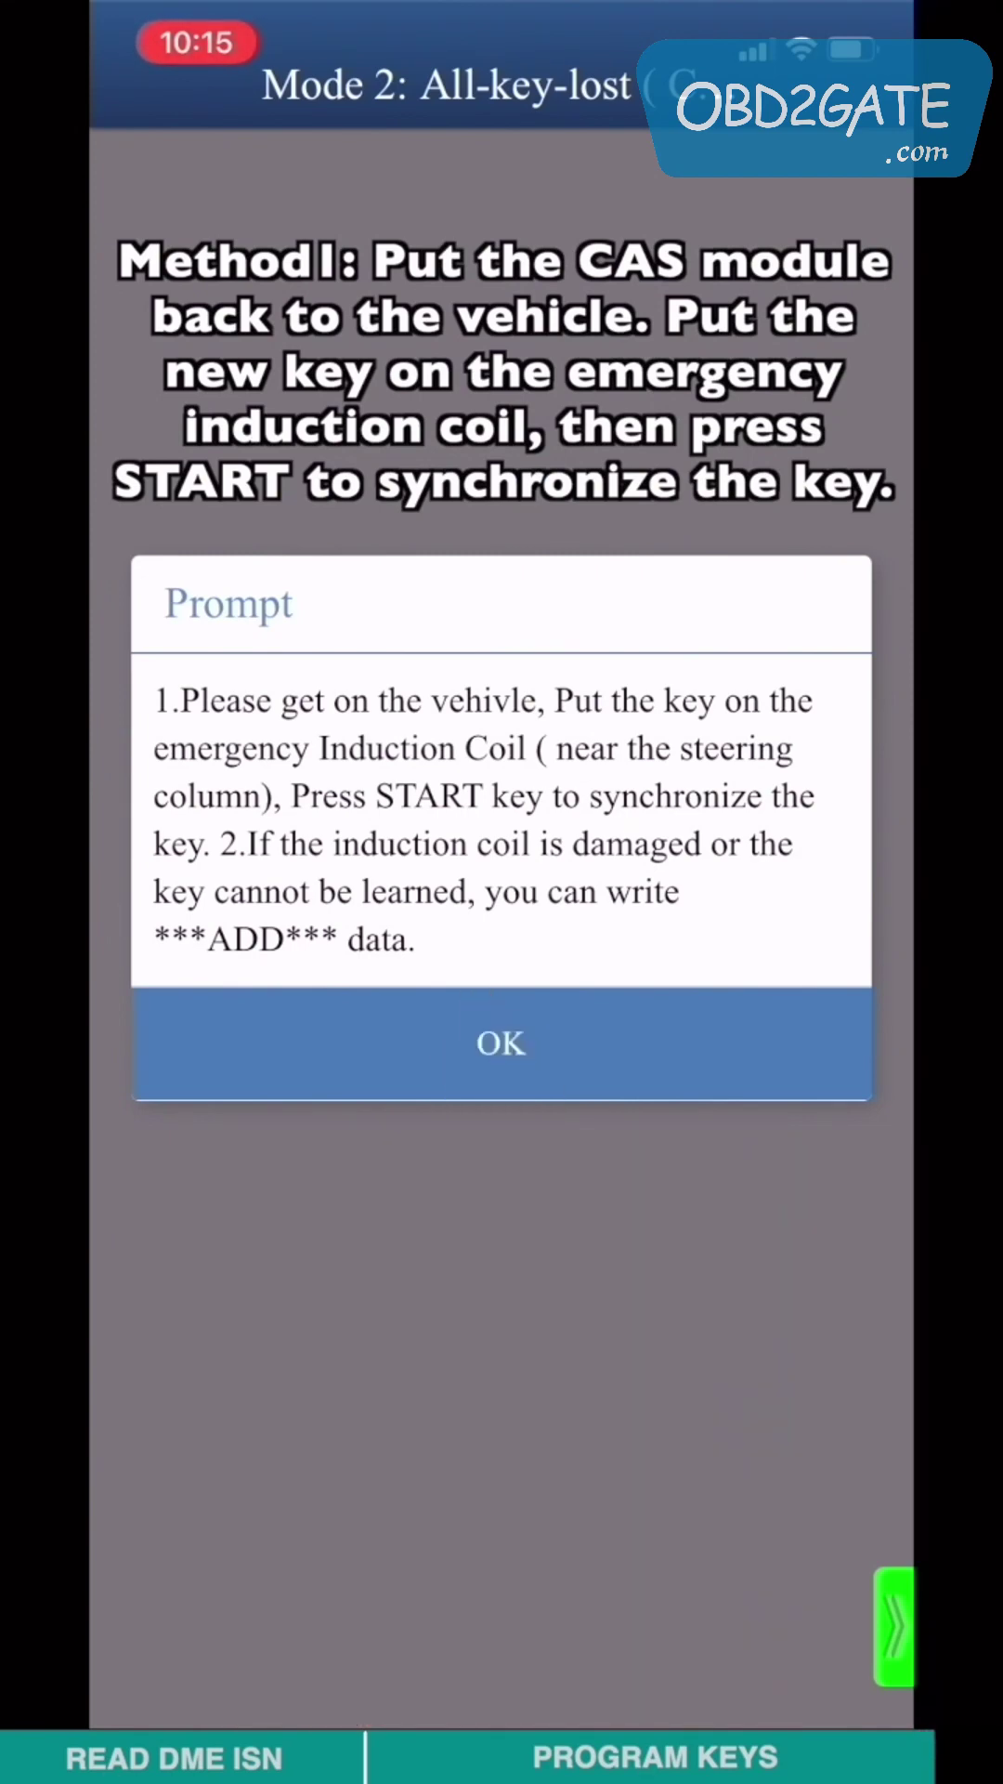
Step: Write SG14945_ADD_202202221015.bin back to the CAS4+ EEPROM over BDM
{"action": "left_click", "coordinate": [479, 1022]}
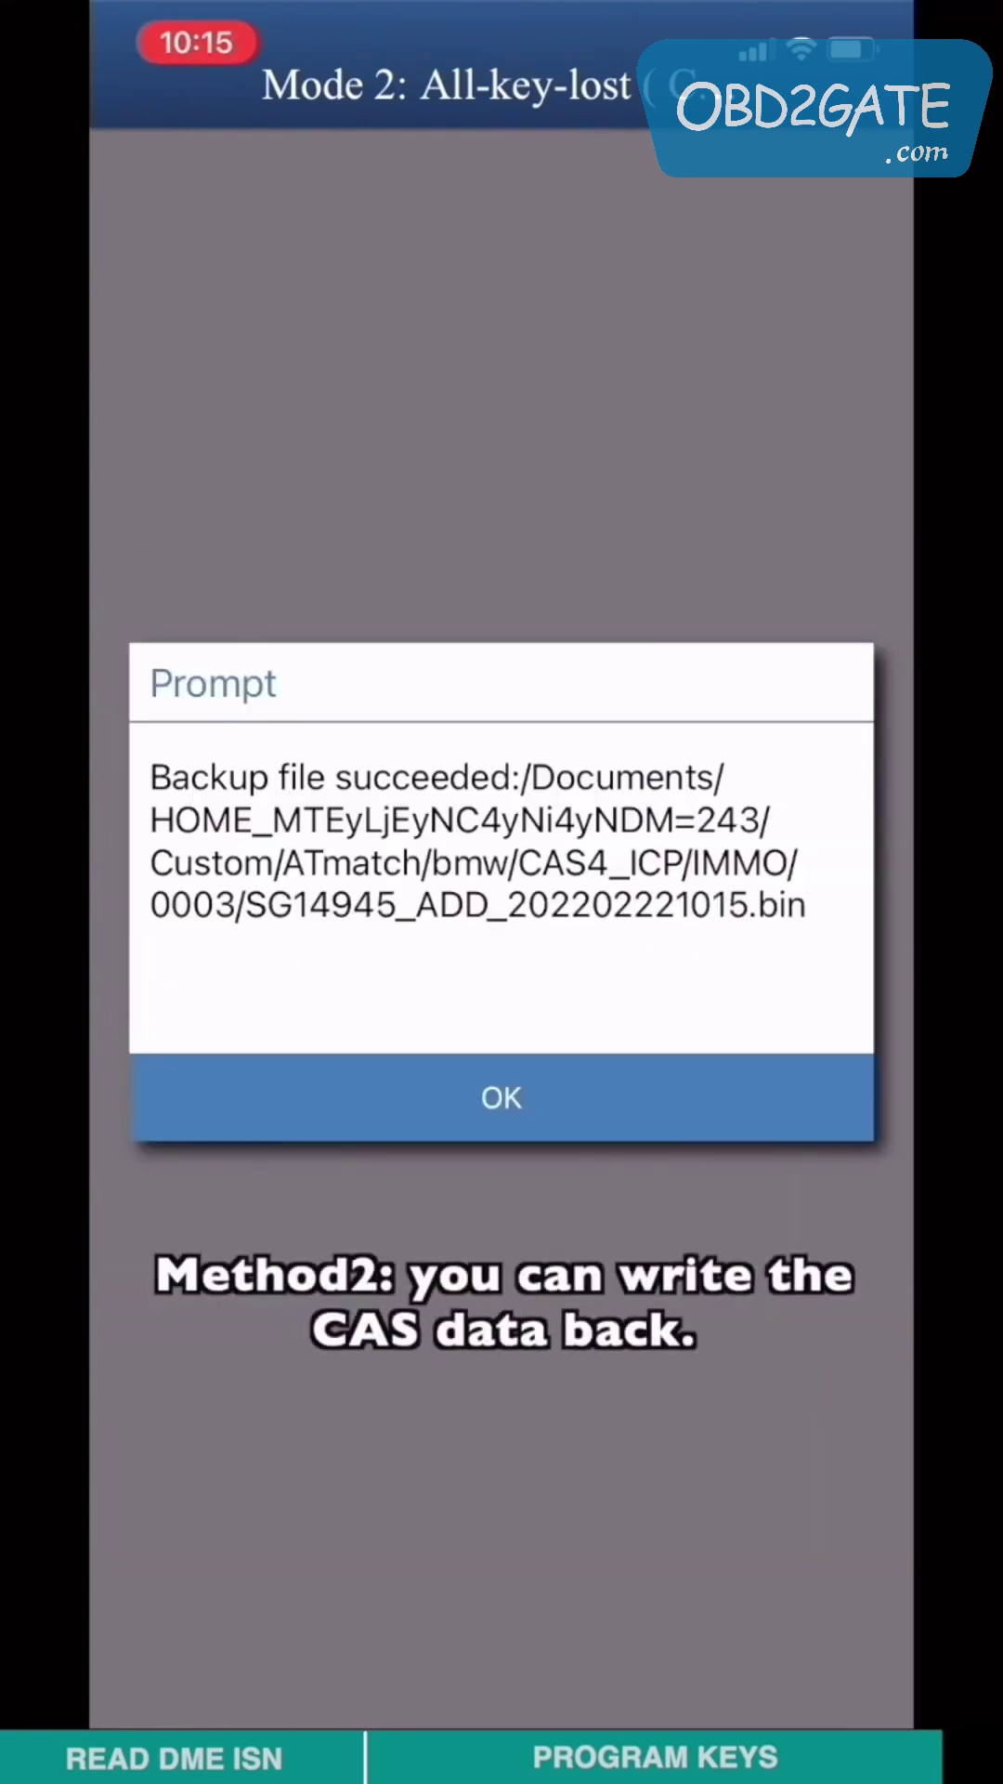
{"action": "left_click", "coordinate": [506, 1083]}
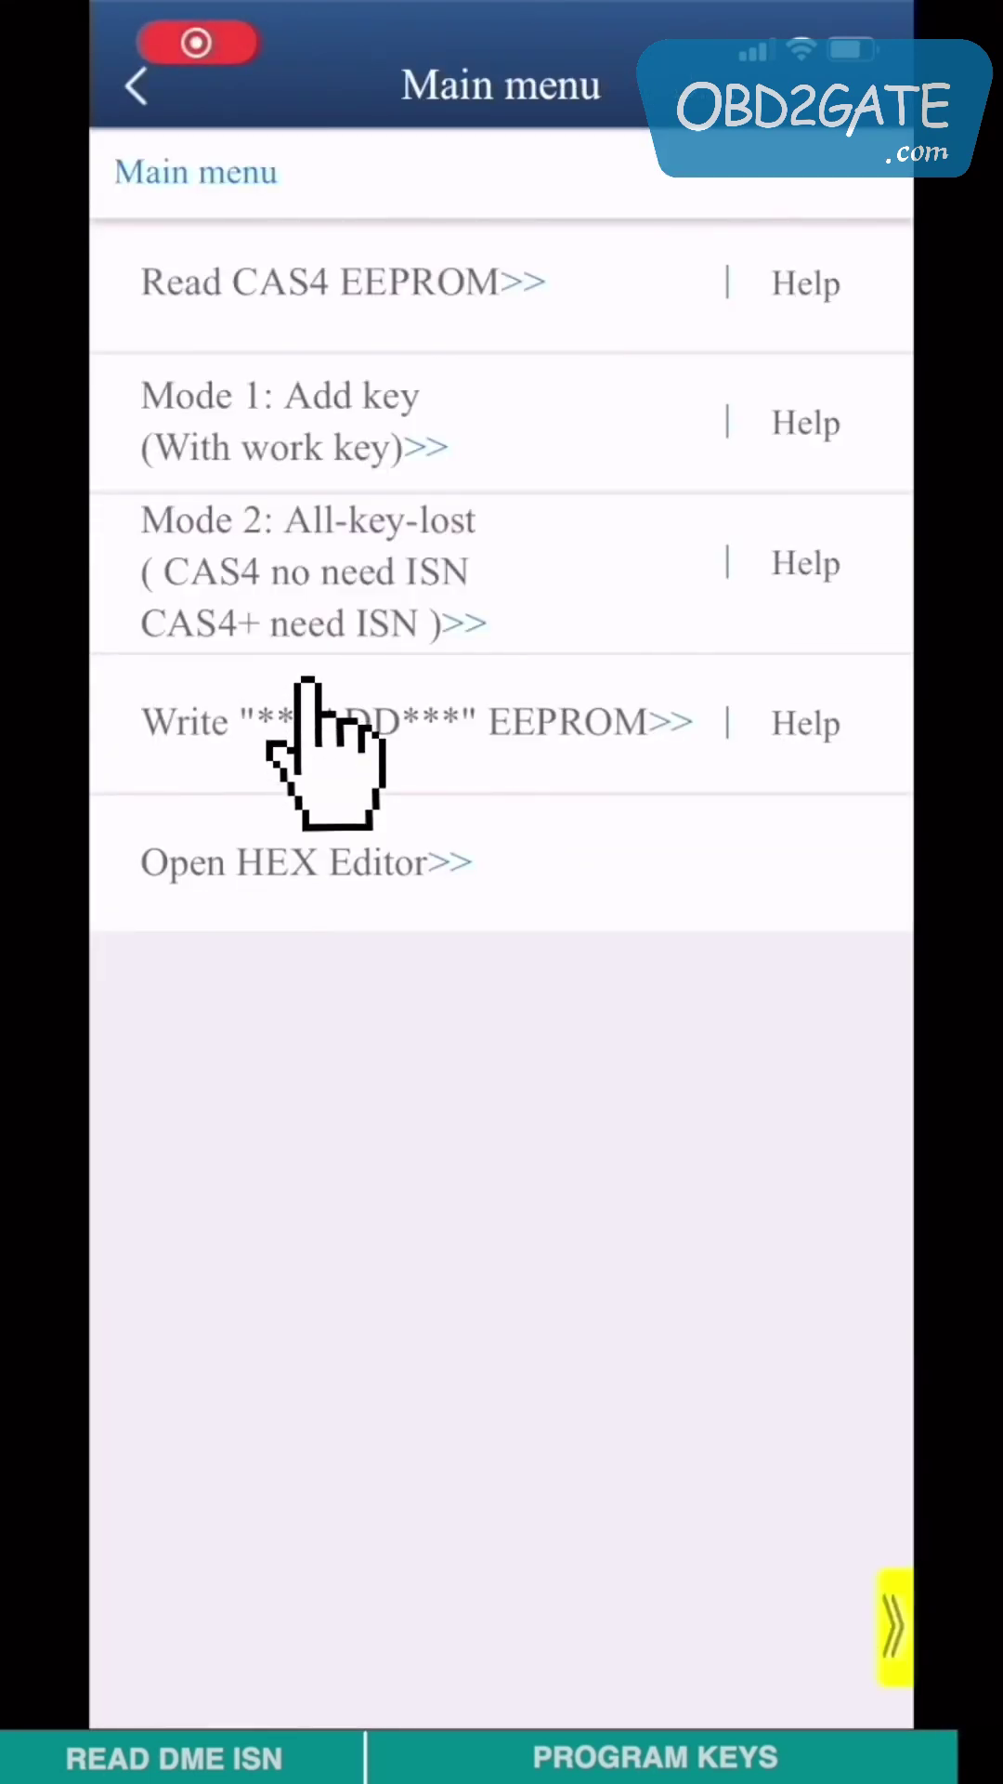
{"action": "left_click", "coordinate": [306, 720]}
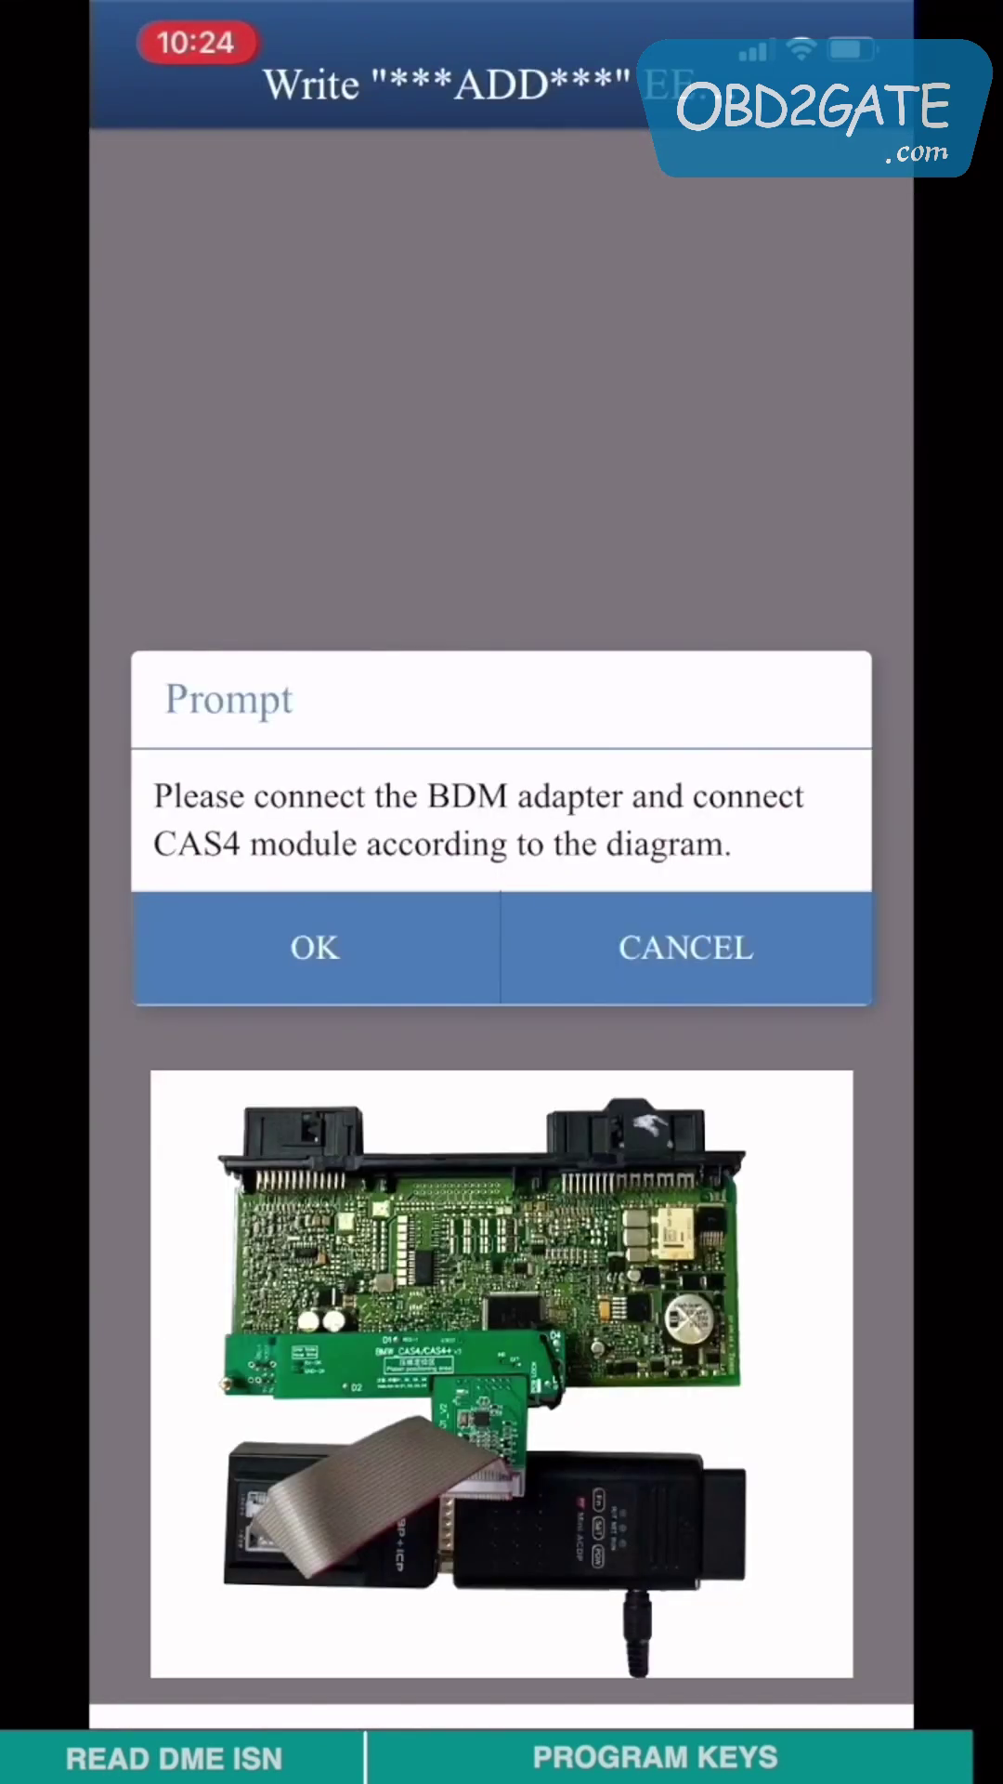
{"action": "left_click", "coordinate": [306, 929]}
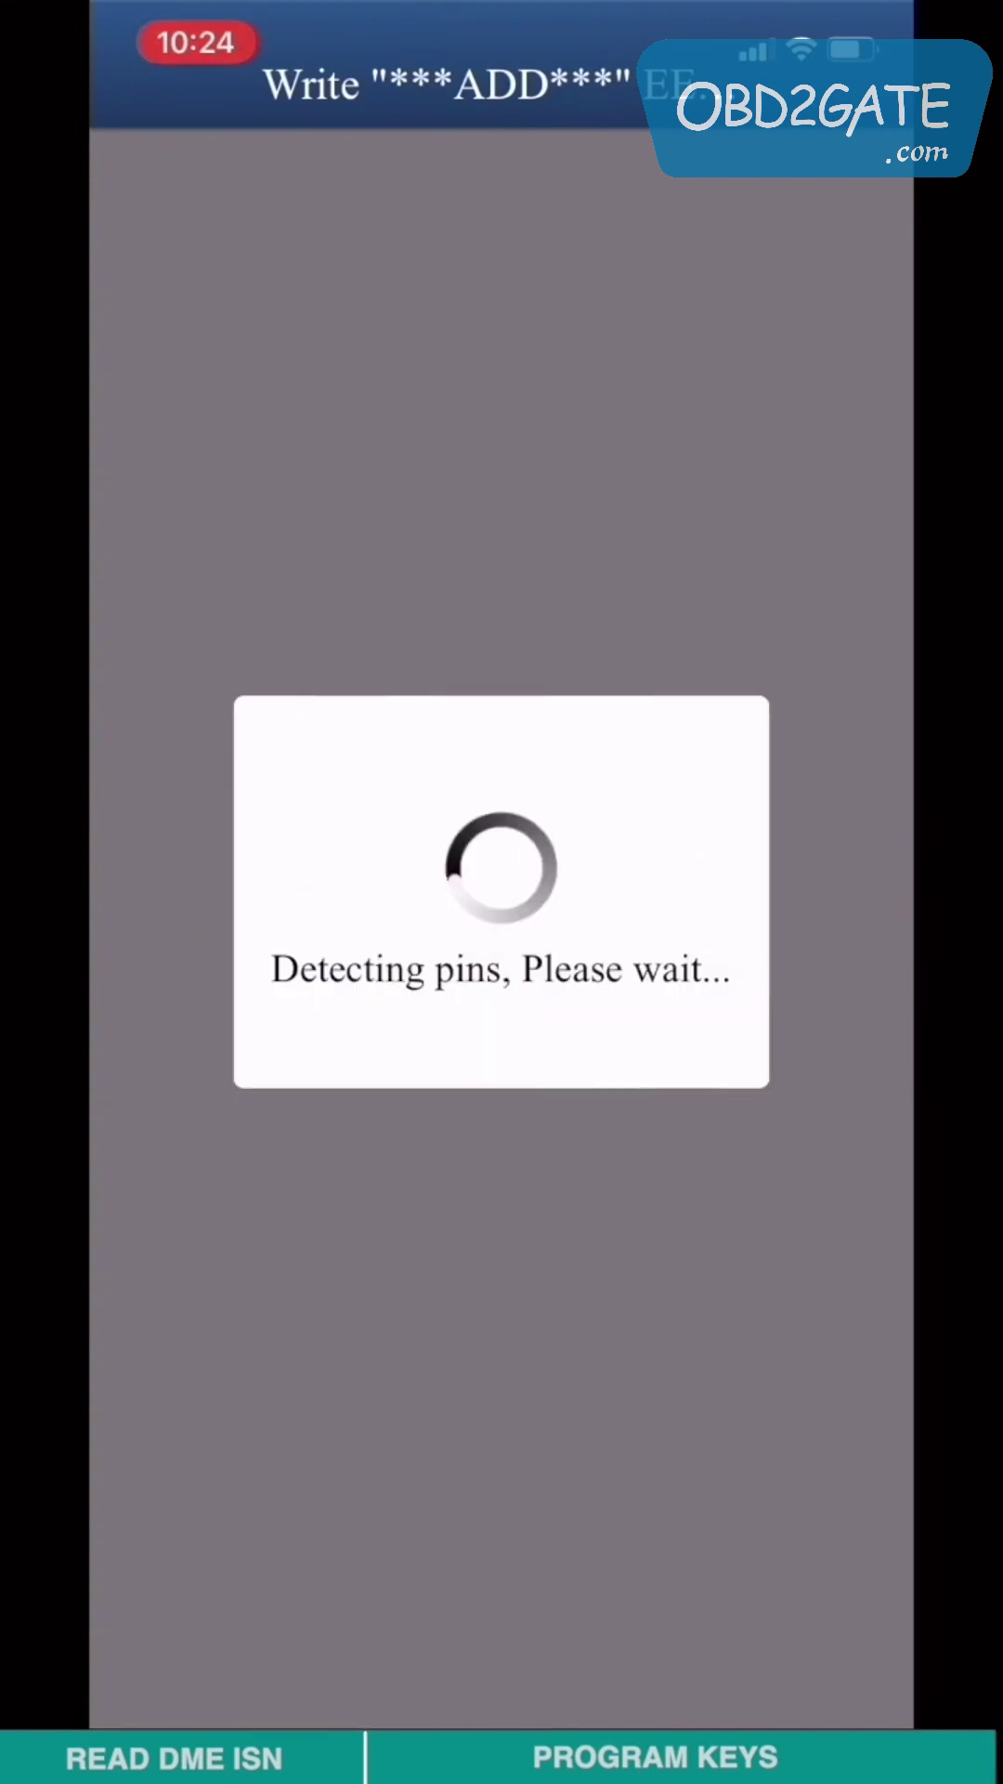
{"action": "left_click", "coordinate": [311, 1189]}
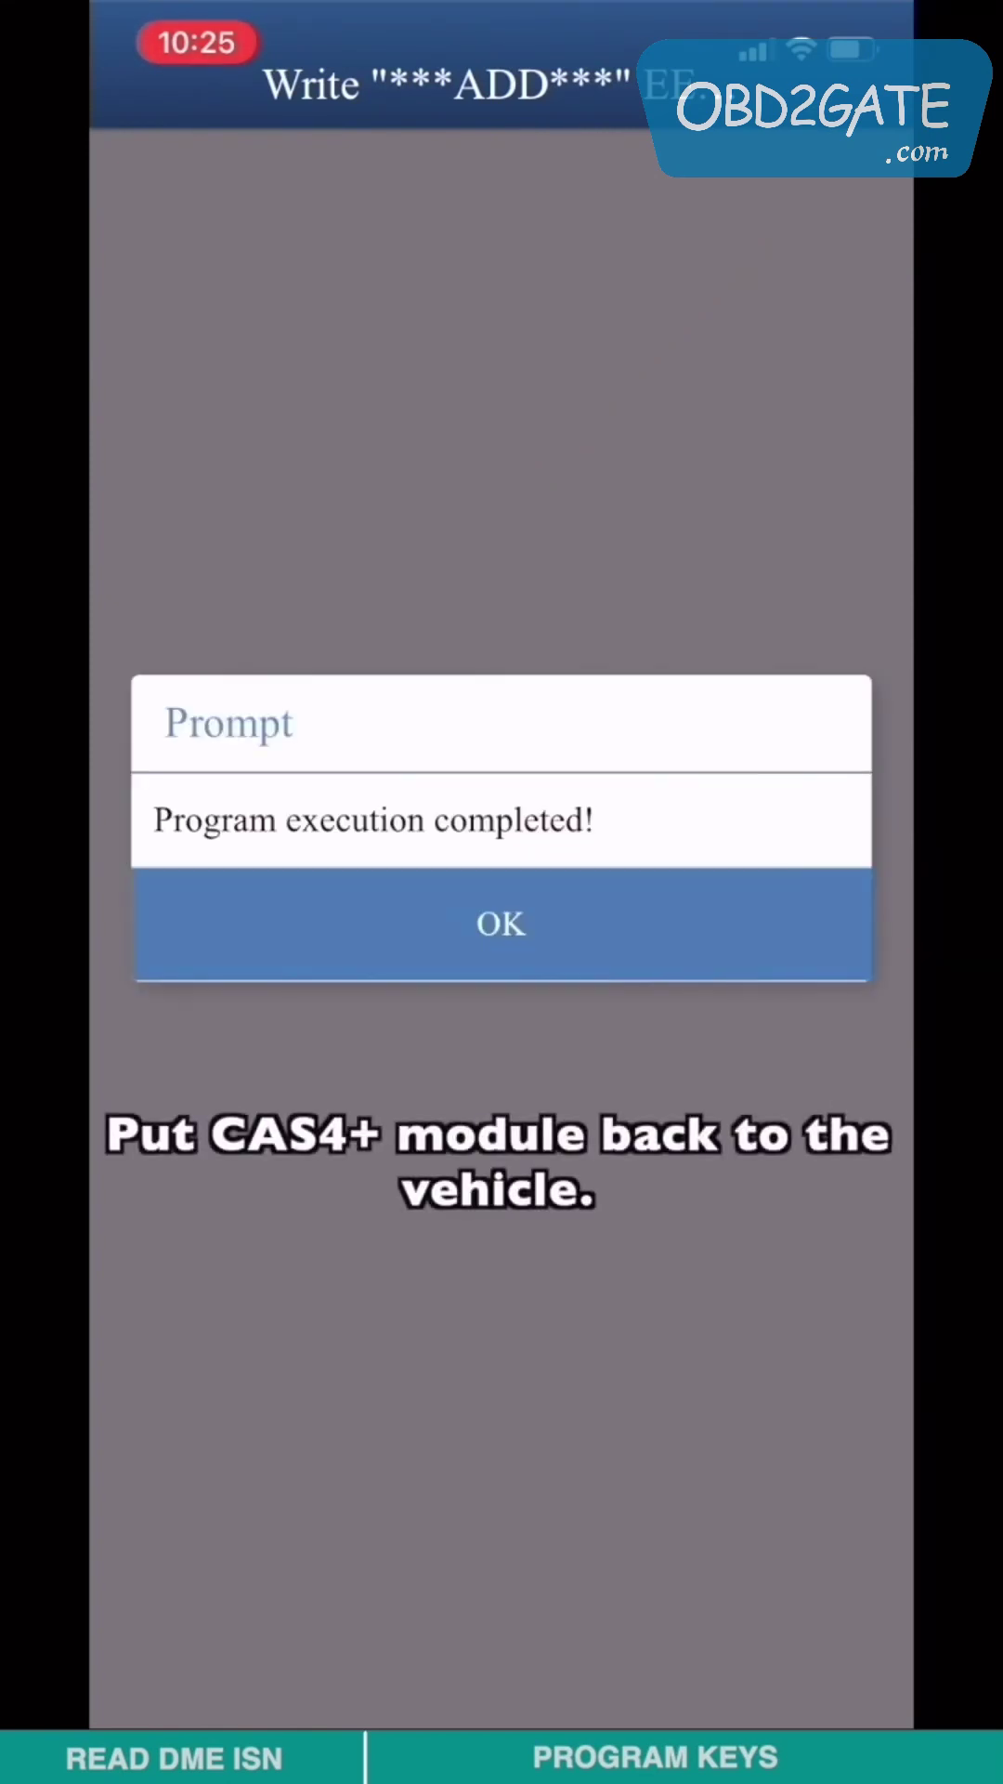
{"action": "left_click", "coordinate": [507, 915]}
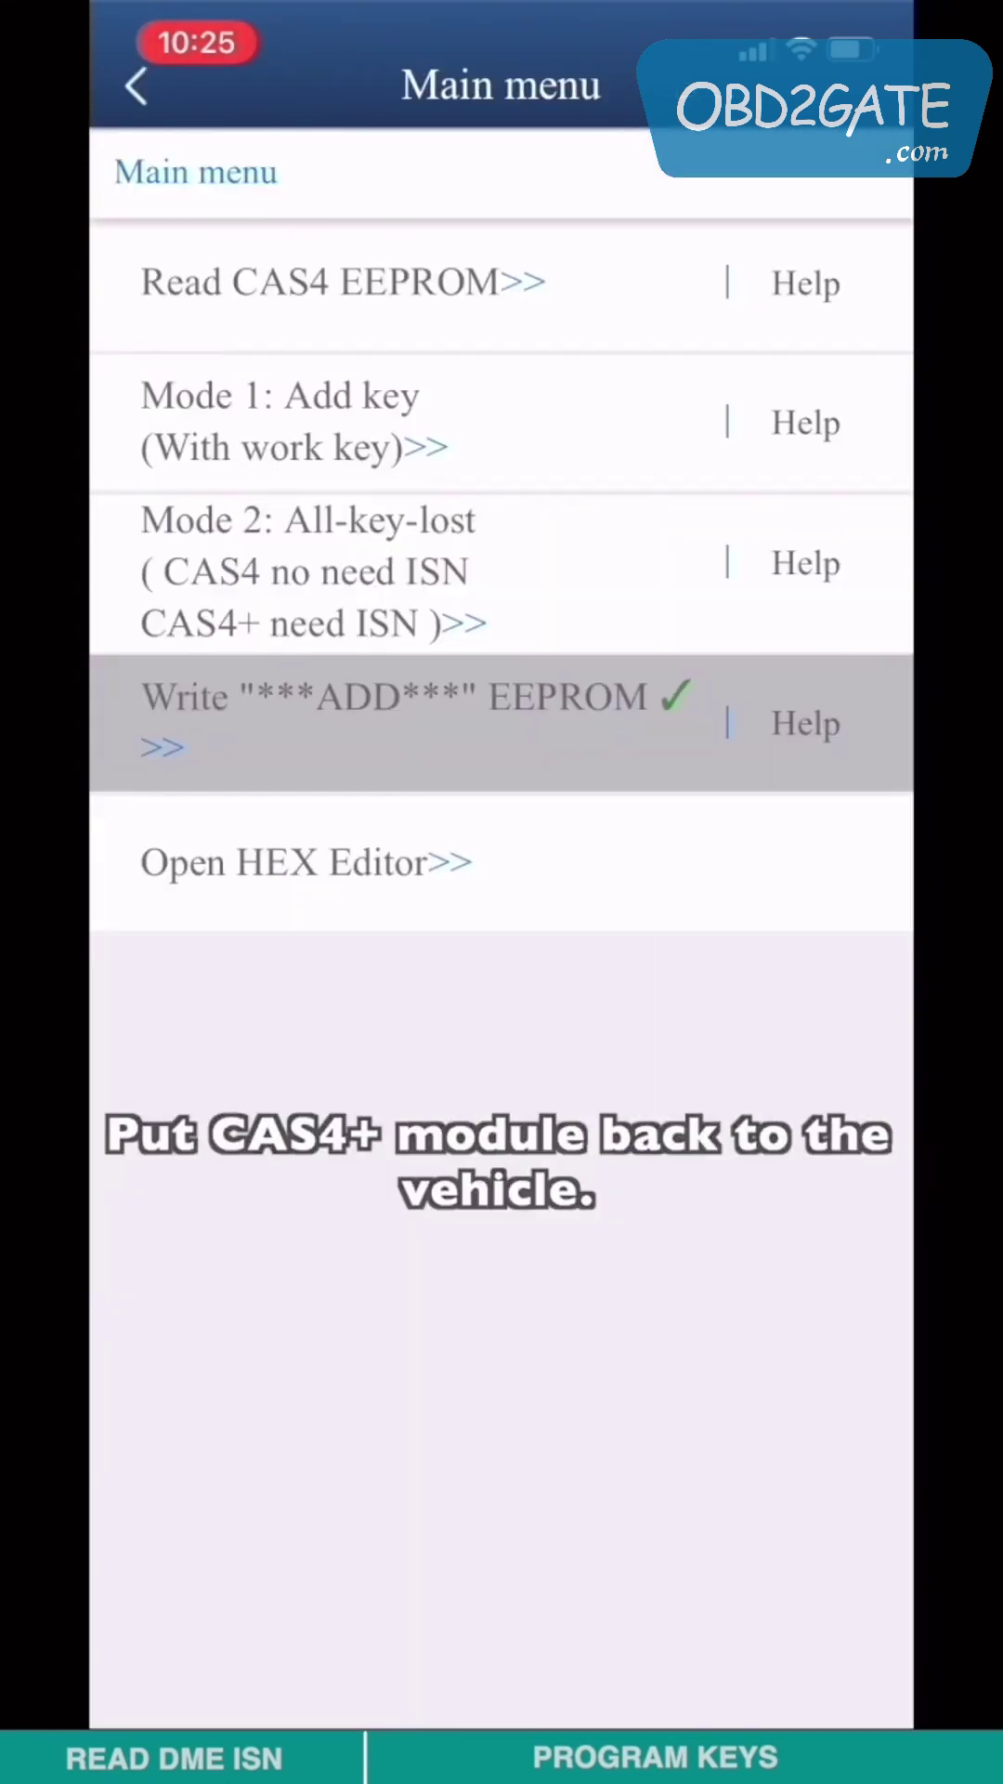